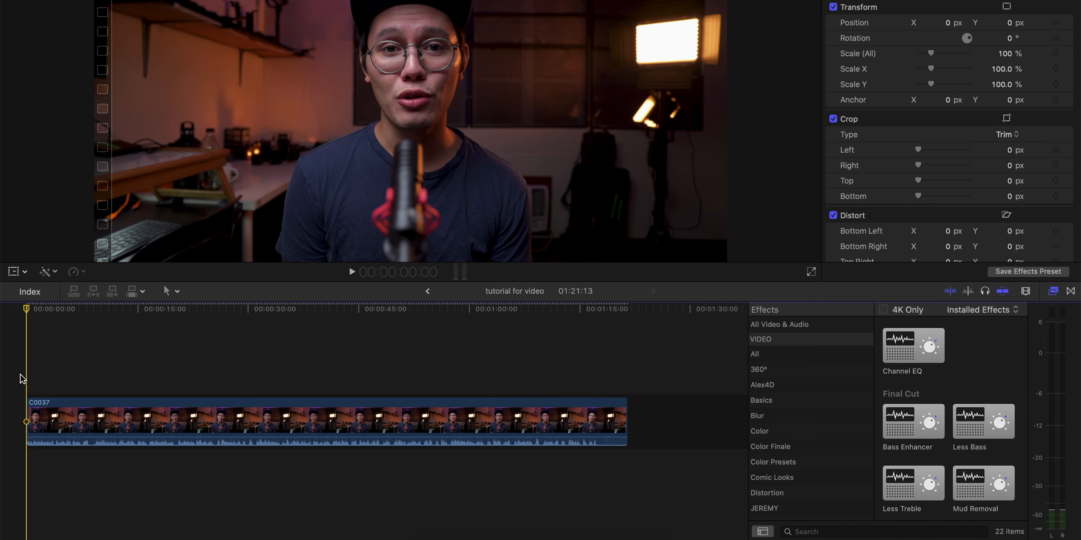
# - Open the graphical editor of the Channel EQ effect on clip C0037
pyautogui.press('XF86AudioRaiseVolume')
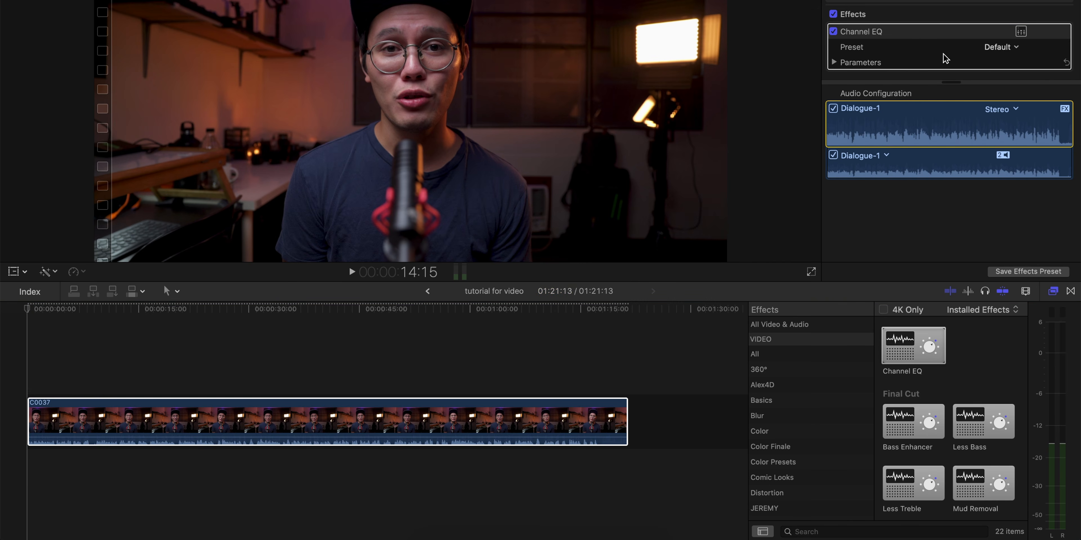
pyautogui.scroll(1, 953, 48)
pyautogui.scroll(-1, 952, 56)
pyautogui.scroll(1, 959, 52)
pyautogui.click(1021, 34)
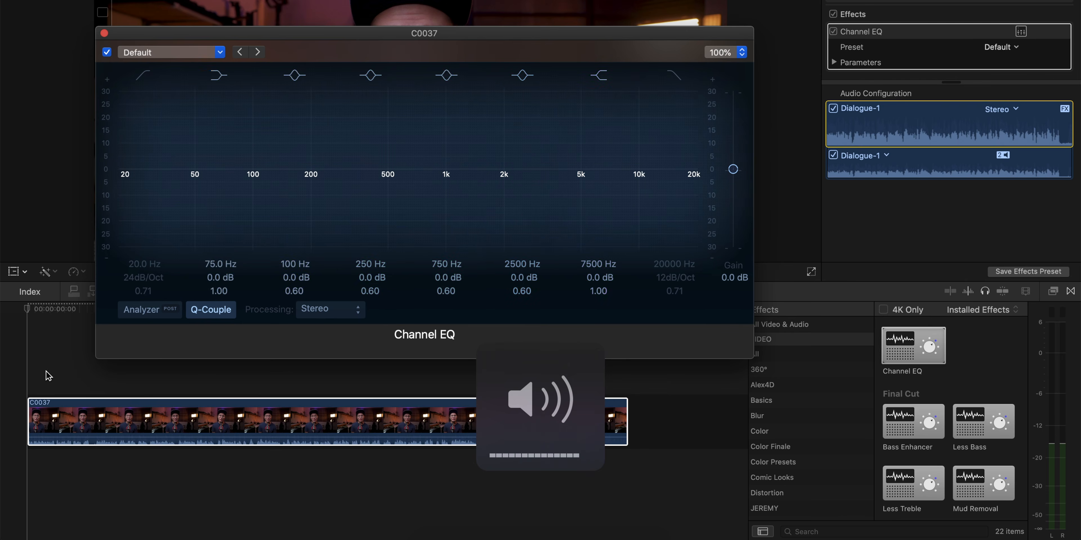
# - Enable the low-cut band and raise its frequency to about 69 Hz with a Q of 0.64
pyautogui.click(145, 80)
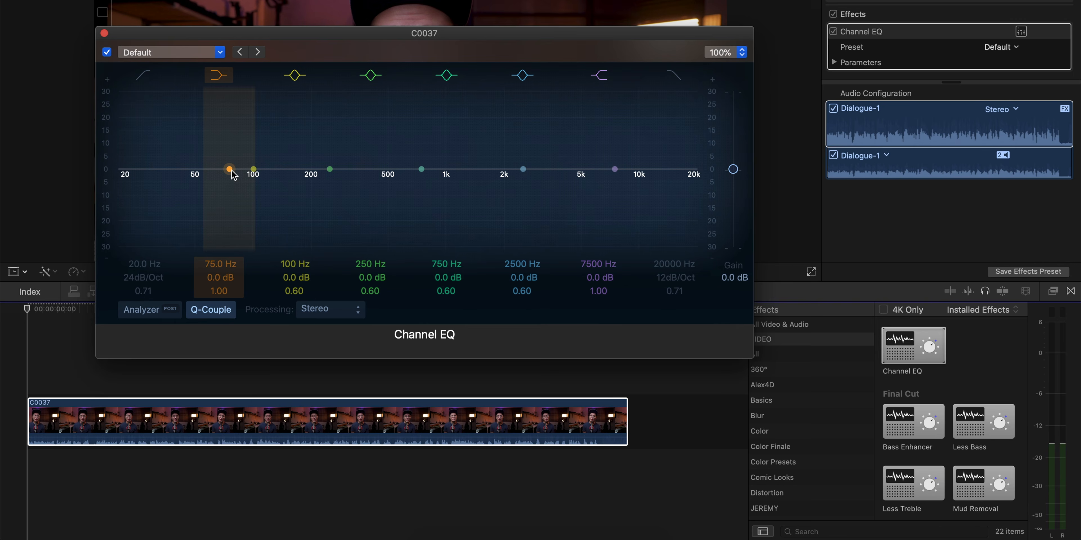
pyautogui.click(144, 78)
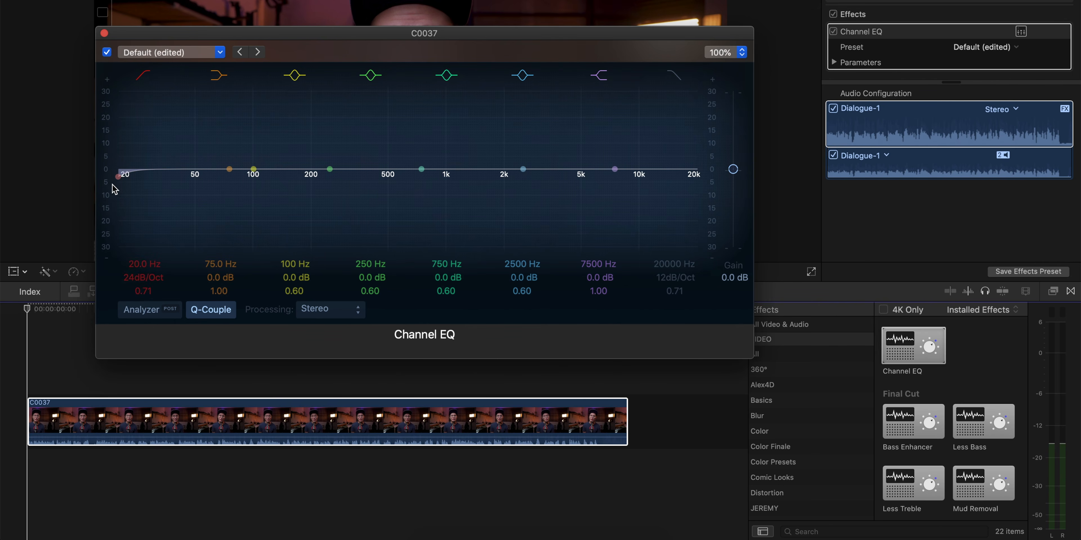
pyautogui.moveTo(125, 181); pyautogui.dragTo(245, 277)
pyautogui.moveTo(237, 192)
pyautogui.mouseDown()
pyautogui.moveTo(237, 156)
pyautogui.moveTo(222, 181)
pyautogui.mouseUp()
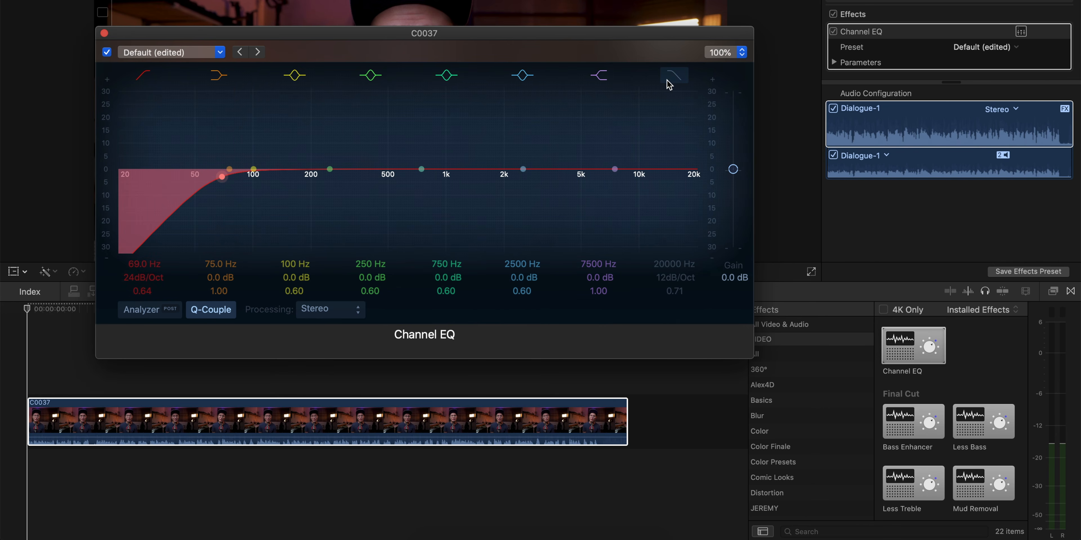
# - Enable the high-cut band and lower it to about 15600 Hz
pyautogui.moveTo(695, 180)
pyautogui.mouseDown()
pyautogui.moveTo(650, 180)
pyautogui.moveTo(677, 184)
pyautogui.mouseUp()
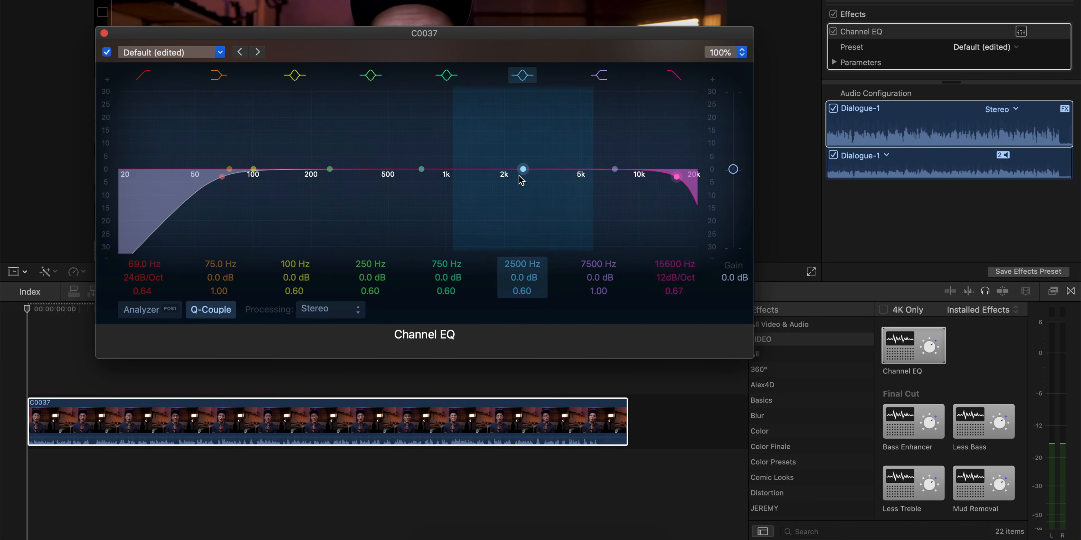
pyautogui.moveTo(533, 38); pyautogui.dragTo(537, 24)
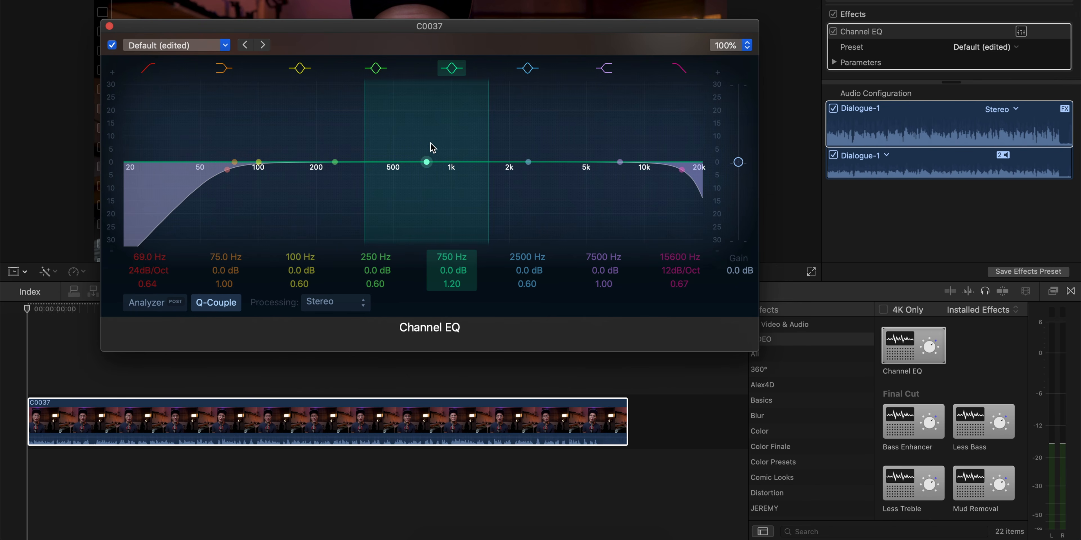
# - Sweep the fifth EQ band with a narrow boost, then set it to a -7.5 dB cut at 800 Hz, Q 3.40
pyautogui.moveTo(427, 164)
pyautogui.mouseDown()
pyautogui.moveTo(424, 121)
pyautogui.moveTo(424, 161)
pyautogui.mouseUp()
pyautogui.moveTo(529, 162)
pyautogui.mouseDown()
pyautogui.moveTo(523, 147)
pyautogui.moveTo(524, 162)
pyautogui.mouseUp()
pyautogui.moveTo(335, 162)
pyautogui.mouseDown()
pyautogui.moveTo(337, 138)
pyautogui.moveTo(335, 162)
pyautogui.mouseUp()
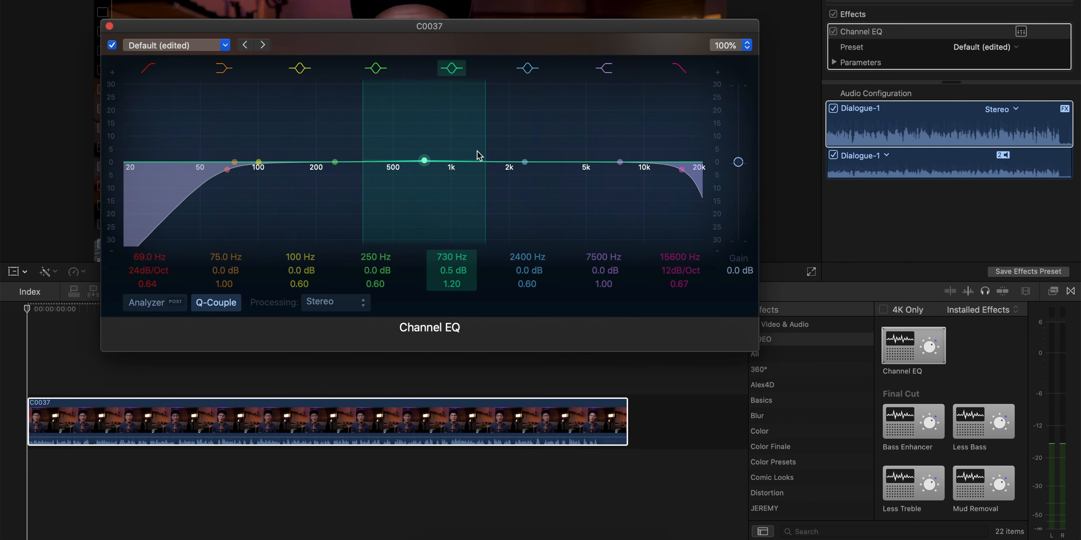
pyautogui.moveTo(483, 150); pyautogui.dragTo(427, 74)
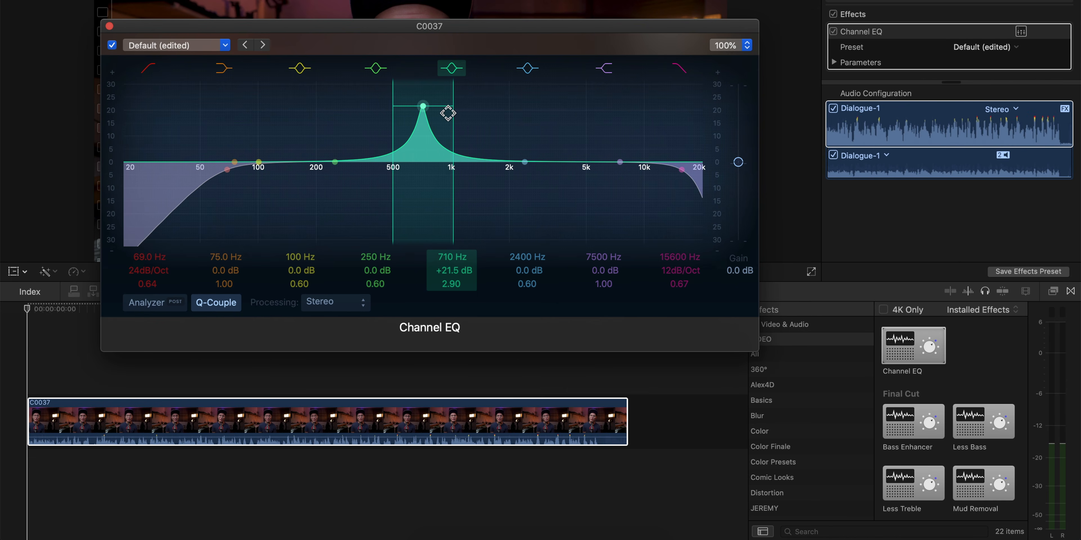
pyautogui.moveTo(415, 109); pyautogui.dragTo(438, 184)
pyautogui.click(25, 380)
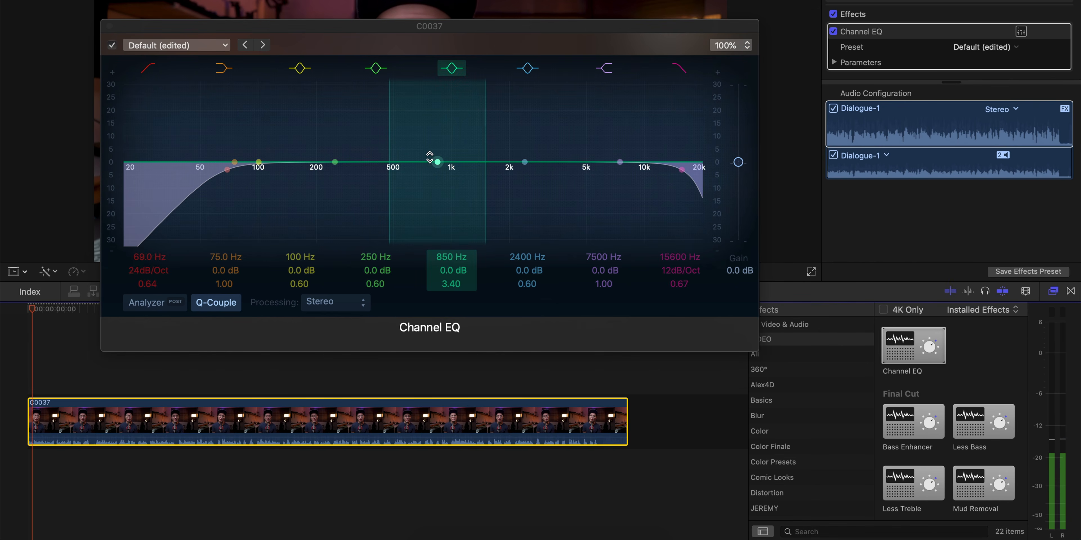
pyautogui.moveTo(436, 166); pyautogui.dragTo(432, 193)
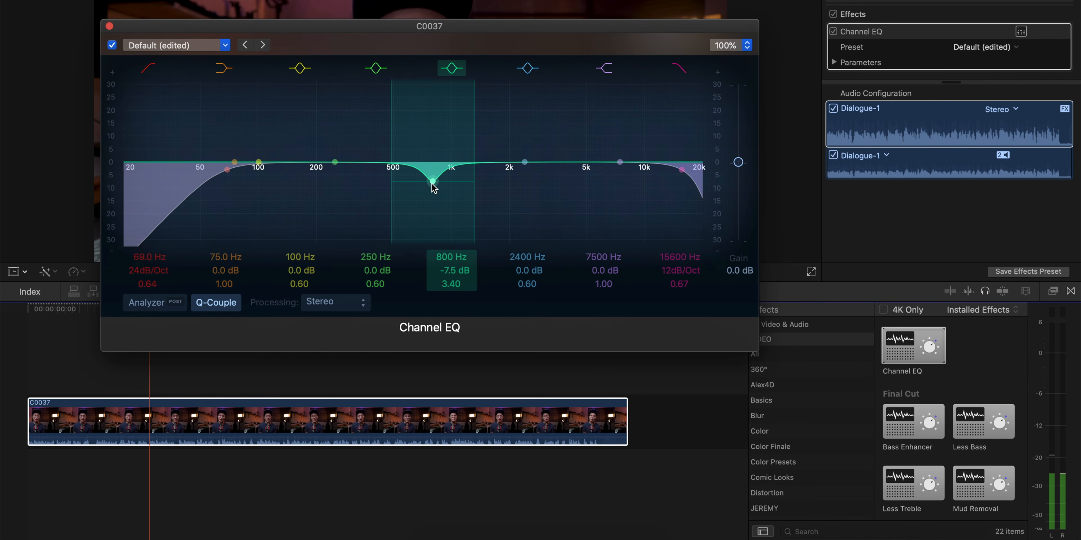
# - Cut the fourth EQ band by 7.5 dB at 375 Hz with a Q of 3.40
pyautogui.click(332, 161)
pyautogui.moveTo(403, 152); pyautogui.dragTo(371, 210)
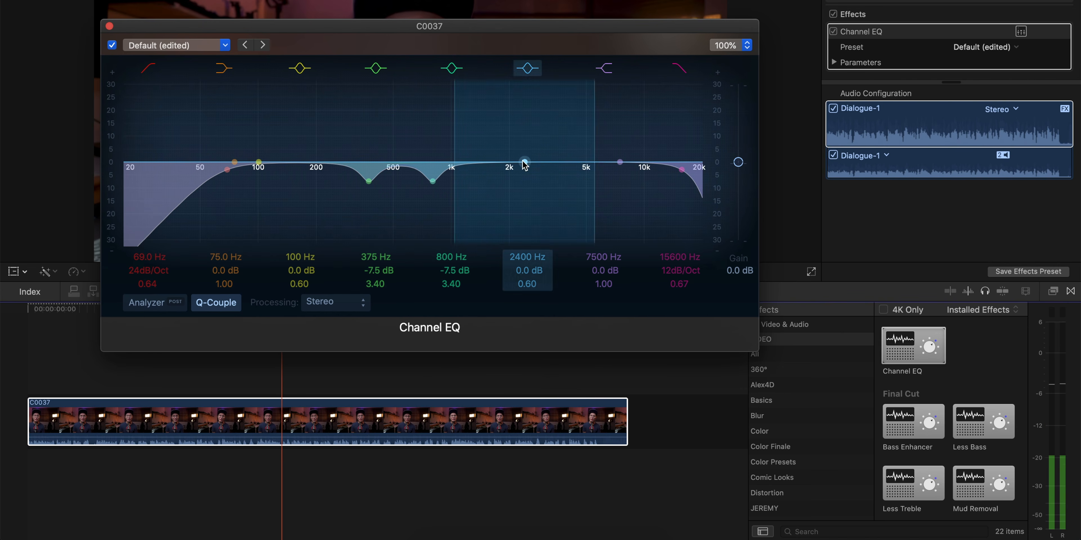
# - Sweep the sixth EQ band with a boost, then leave it flat at 4000 Hz with a Q of 2.80
pyautogui.moveTo(594, 145)
pyautogui.mouseDown()
pyautogui.moveTo(523, 125)
pyautogui.moveTo(520, 84)
pyautogui.moveTo(583, 105)
pyautogui.moveTo(274, 107)
pyautogui.moveTo(301, 107)
pyautogui.mouseUp()
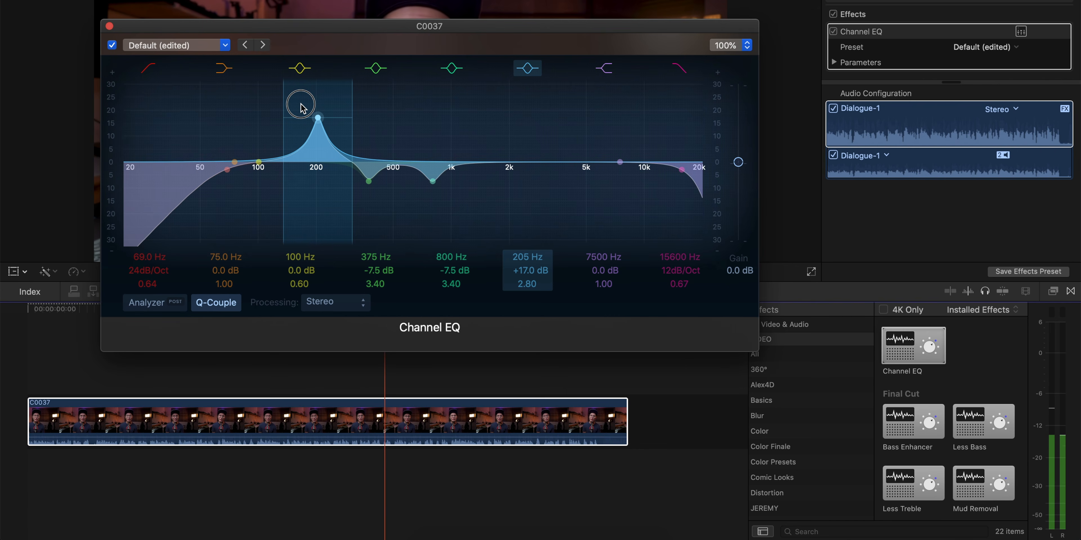
pyautogui.moveTo(301, 107); pyautogui.dragTo(570, 165)
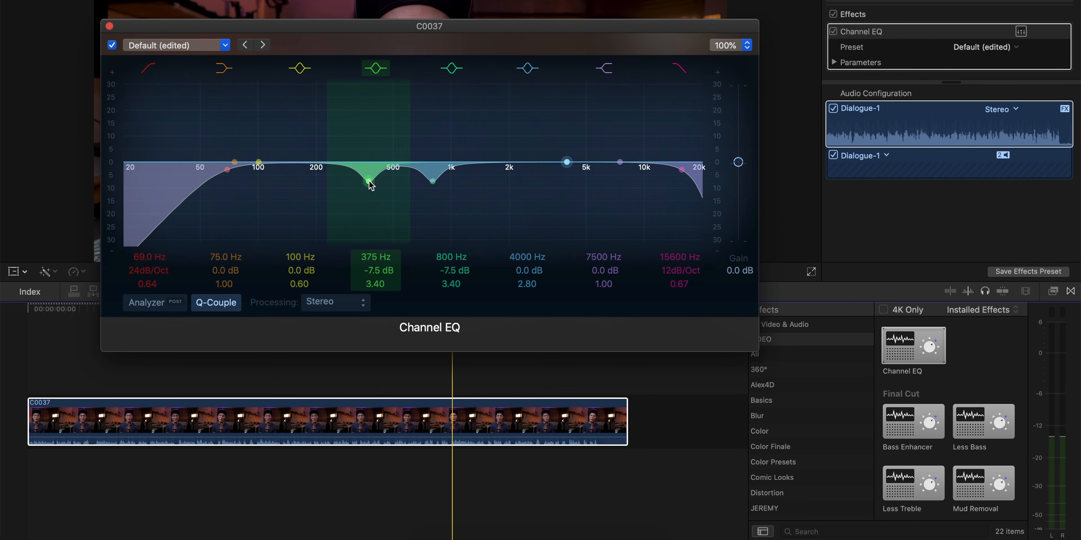
# - Play the clip while bypassing and re-enabling the Channel EQ to compare the sound
pyautogui.click(26, 365)
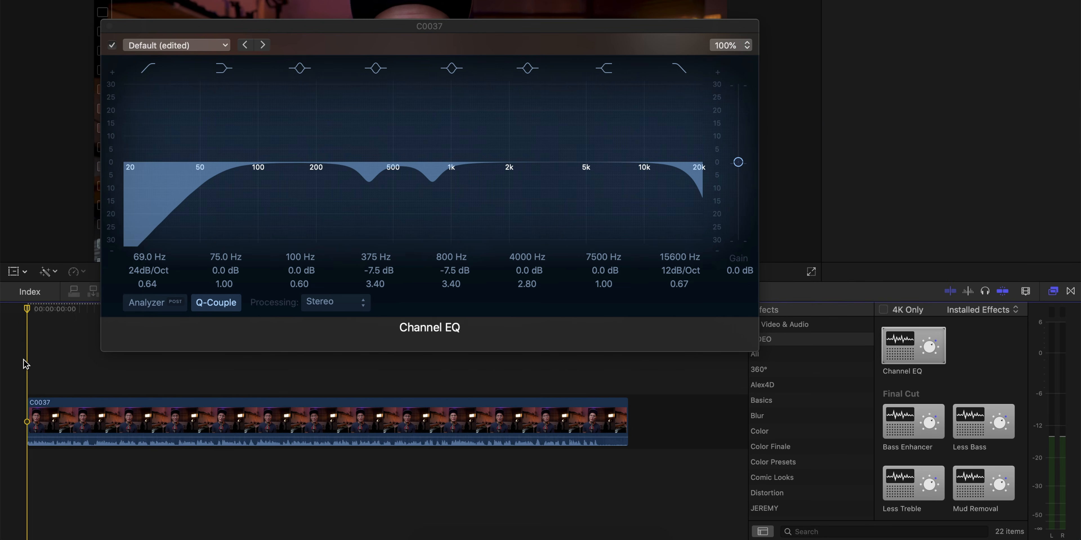
pyautogui.click(112, 45)
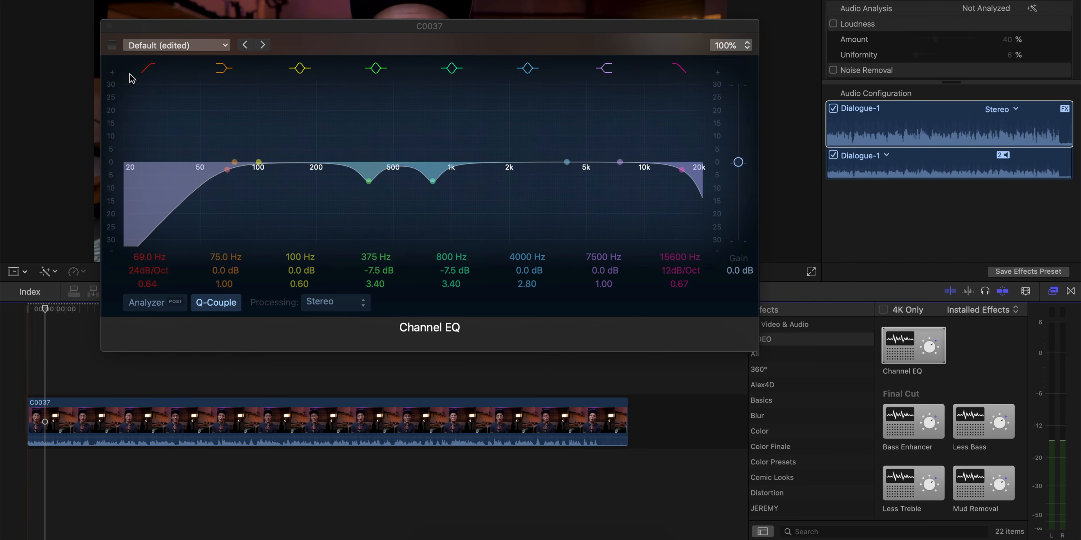
pyautogui.click(113, 46)
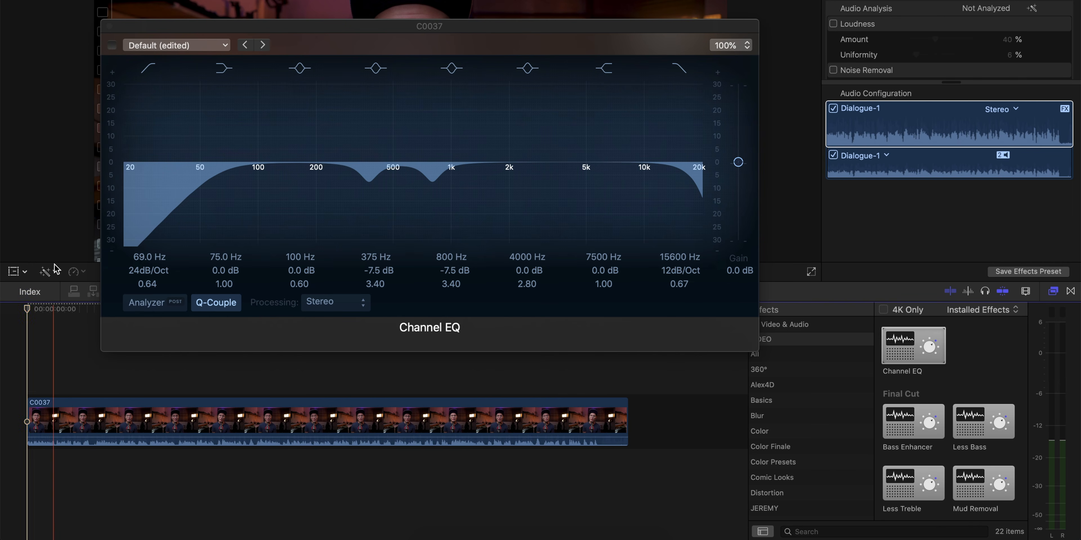
pyautogui.press('space')
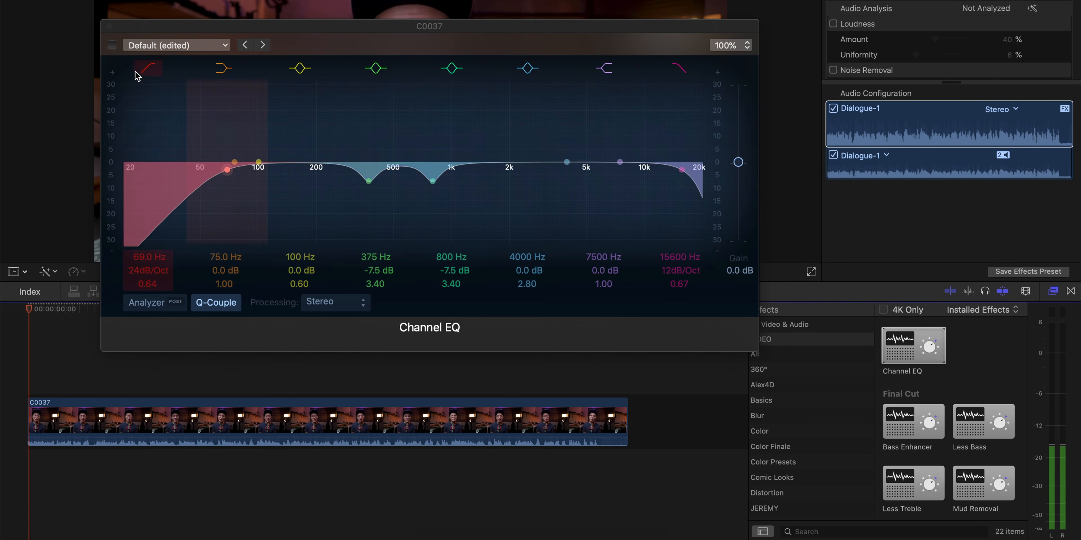
pyautogui.click(114, 48)
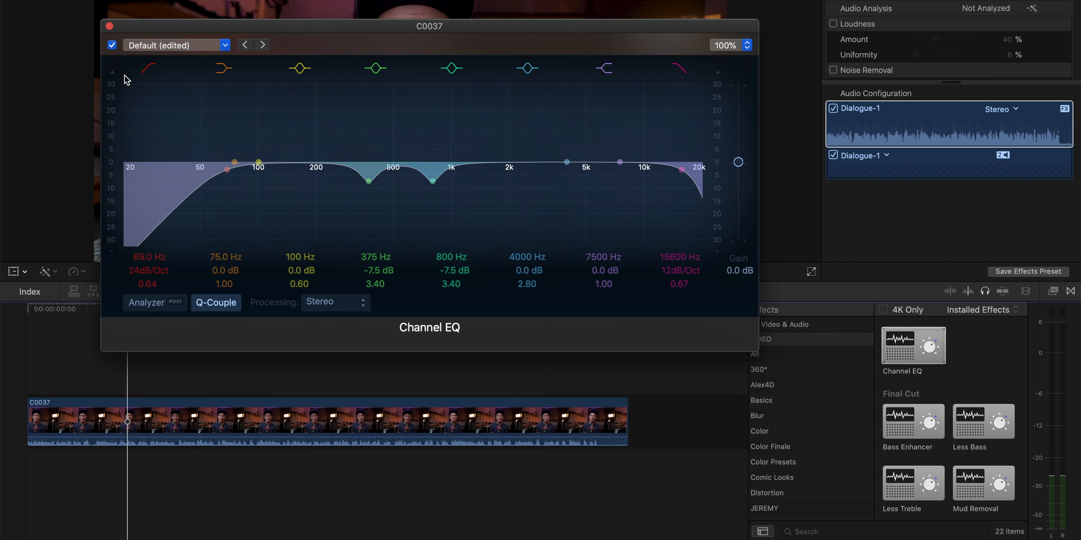
# - Close the Channel EQ editor window
pyautogui.moveTo(151, 26)
pyautogui.mouseDown()
pyautogui.moveTo(137, 38)
pyautogui.moveTo(147, 39)
pyautogui.mouseUp()
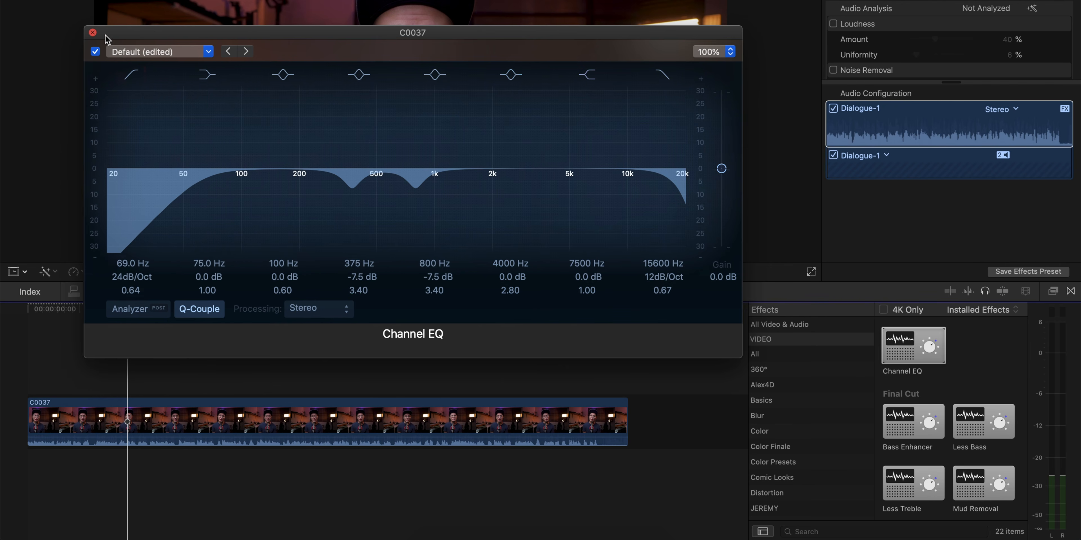
pyautogui.moveTo(109, 40); pyautogui.dragTo(117, 40)
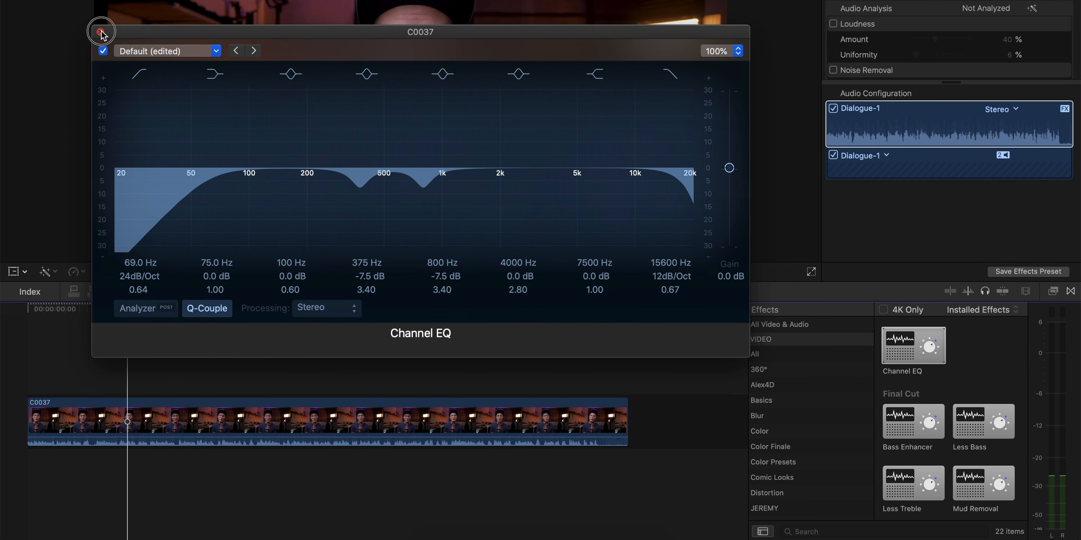
pyautogui.click(101, 33)
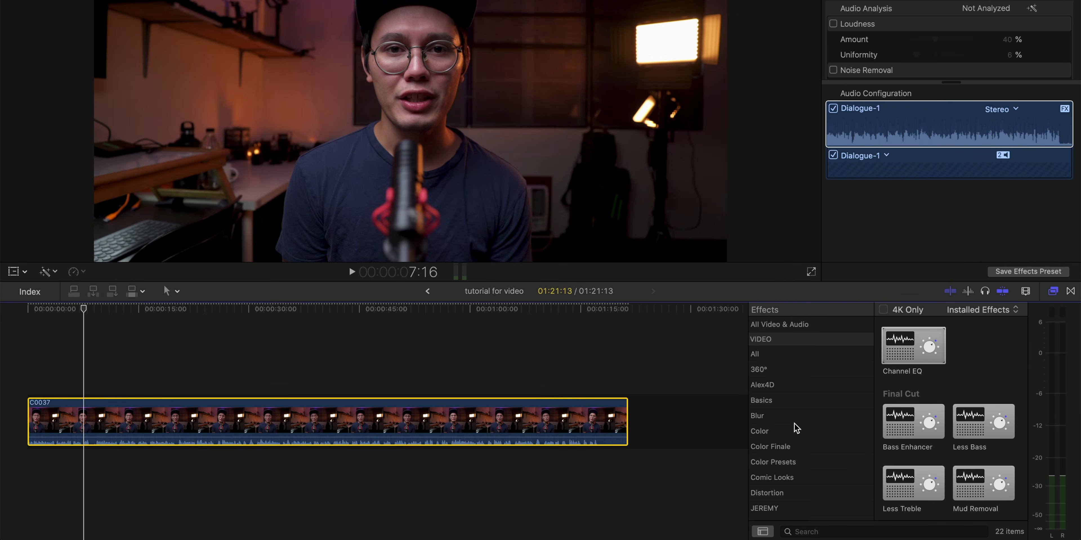
# - Search the effects browser for compressor and apply the Final Cut Compressor effect to clip C0037
pyautogui.click(812, 326)
pyautogui.click(884, 532)
pyautogui.write('com')
pyautogui.moveTo(913, 360); pyautogui.dragTo(227, 419)
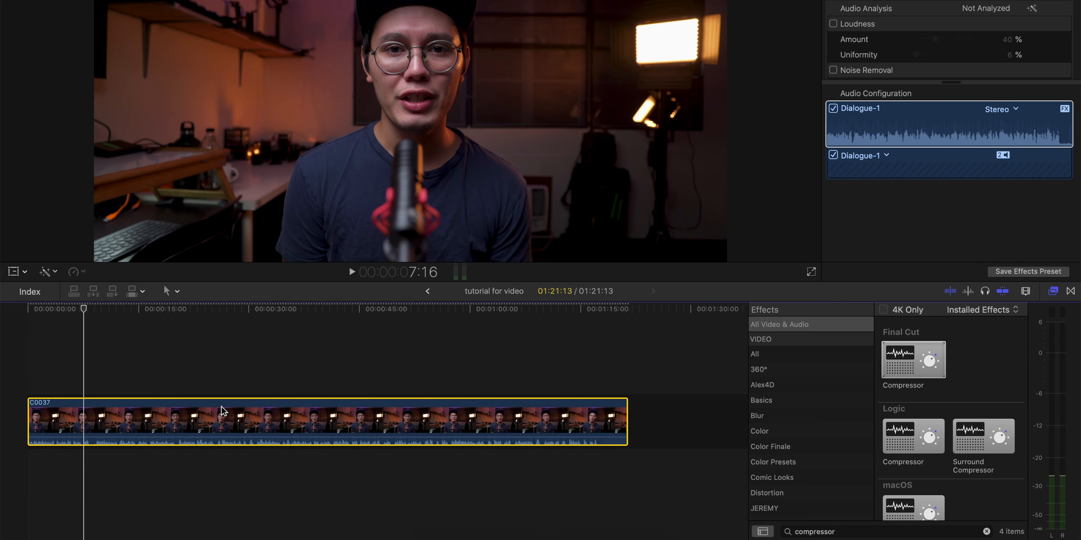
# - Select the clip and open the Compressor effect's editor window
pyautogui.click(33, 373)
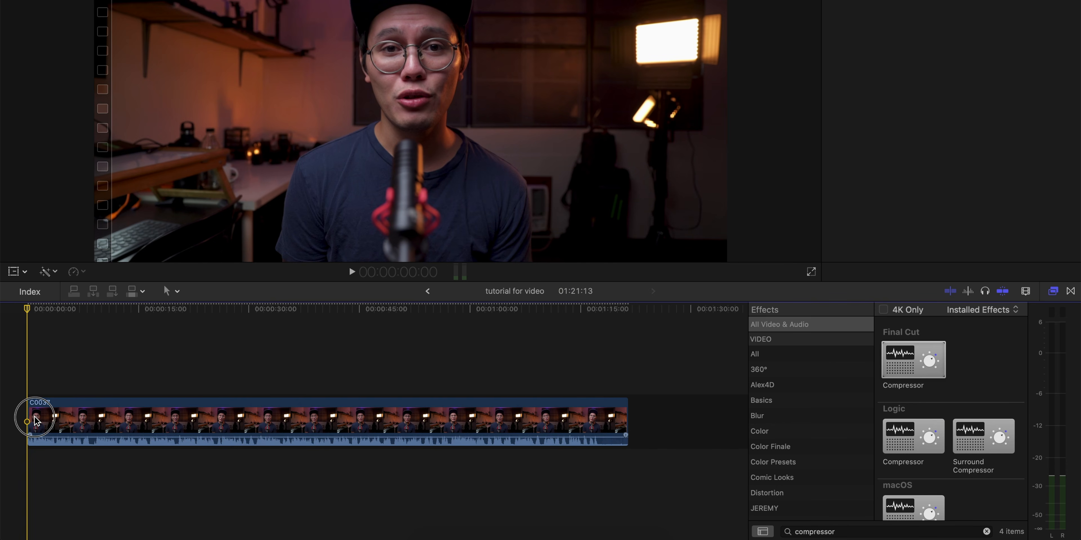
pyautogui.click(82, 420)
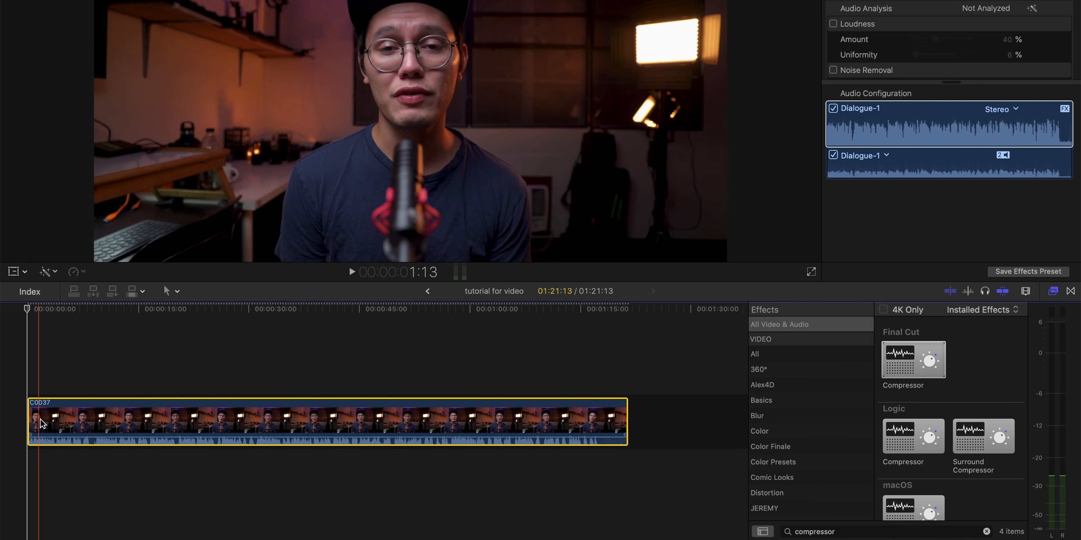
pyautogui.scroll(-5, 961, 64)
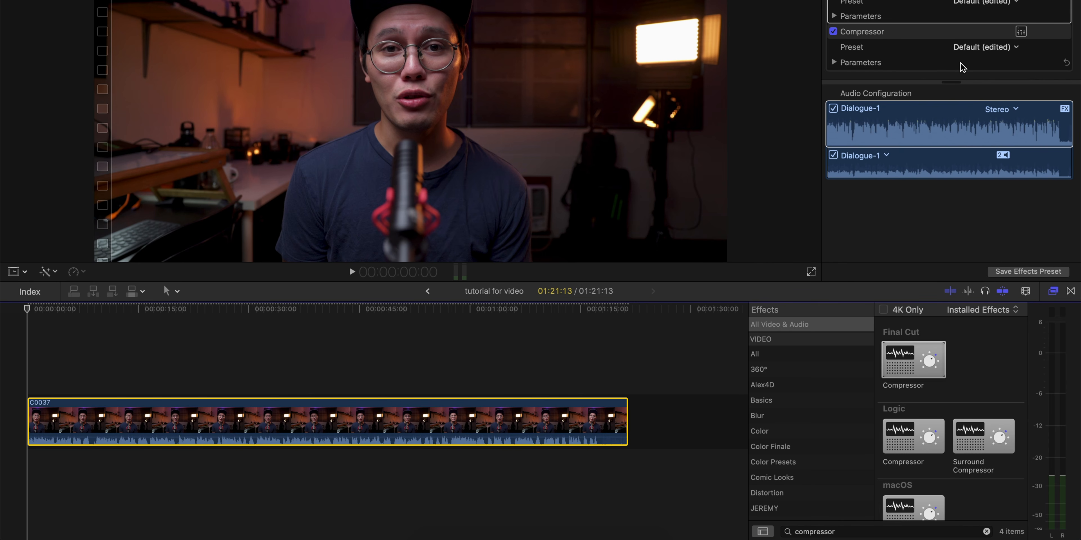
pyautogui.scroll(-1, 965, 44)
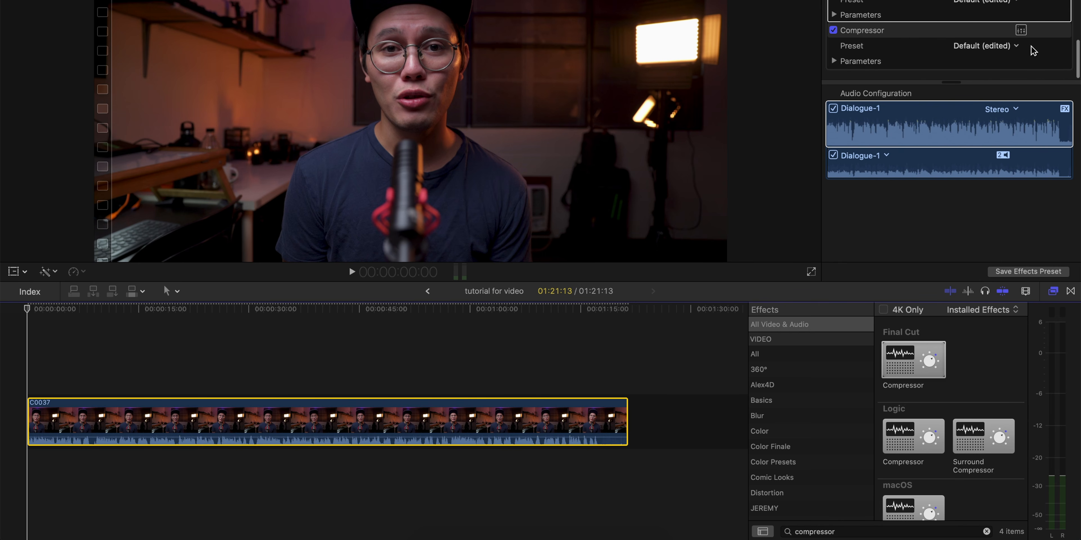
pyautogui.click(1022, 37)
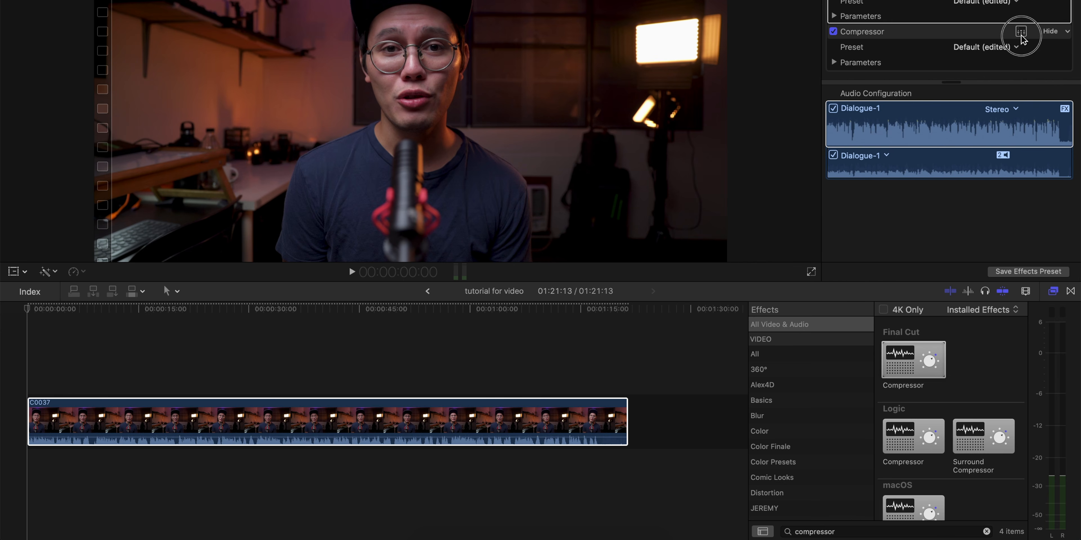
pyautogui.click(1018, 33)
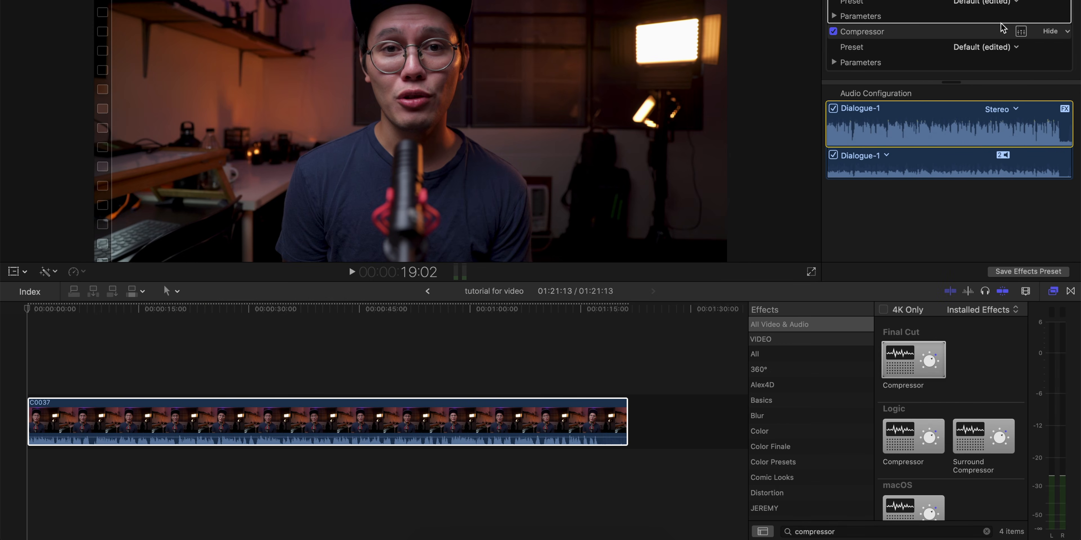
pyautogui.click(1017, 31)
pyautogui.moveTo(422, 168); pyautogui.dragTo(454, 2)
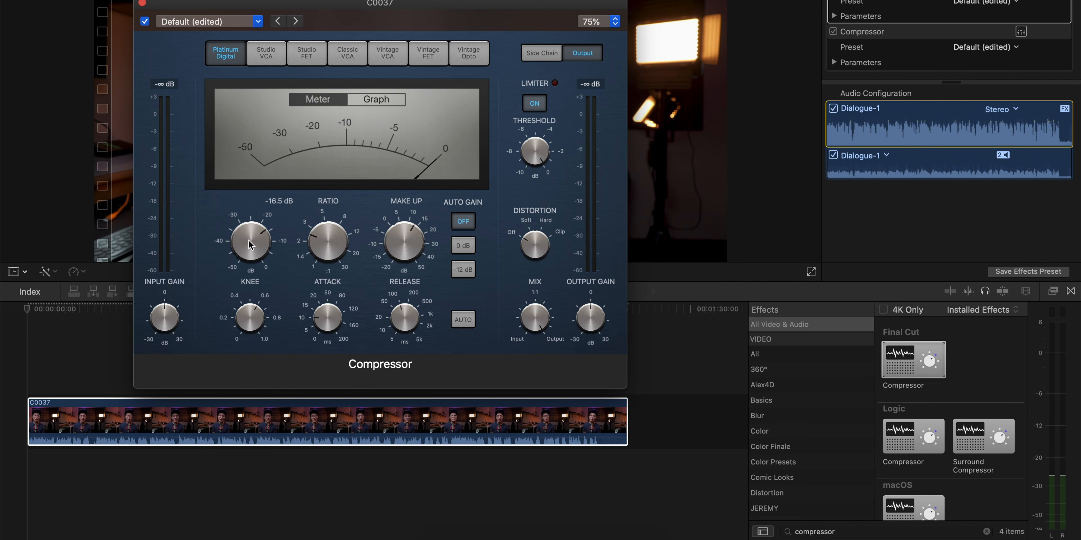
# - Nudge the Compressor's make-up gain and limiter threshold knobs slightly
pyautogui.moveTo(397, 248)
pyautogui.moveTo(400, 250); pyautogui.dragTo(397, 248)
pyautogui.moveTo(540, 154)
pyautogui.moveTo(534, 157); pyautogui.dragTo(536, 159)
# - Play the clip from the start to preview the compressed audio, then stop playback
pyautogui.click(43, 430)
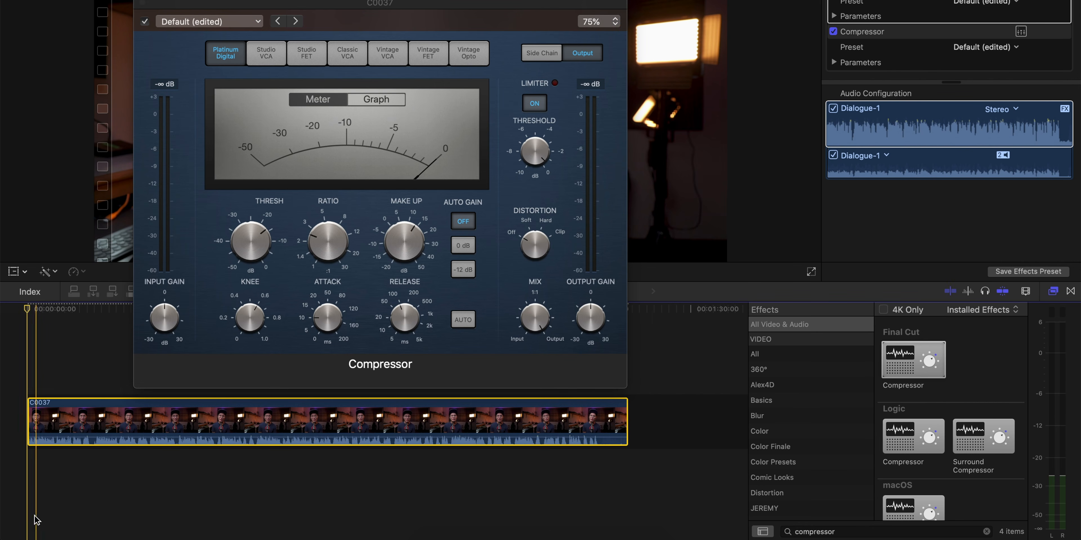
pyautogui.click(27, 487)
pyautogui.press('space')
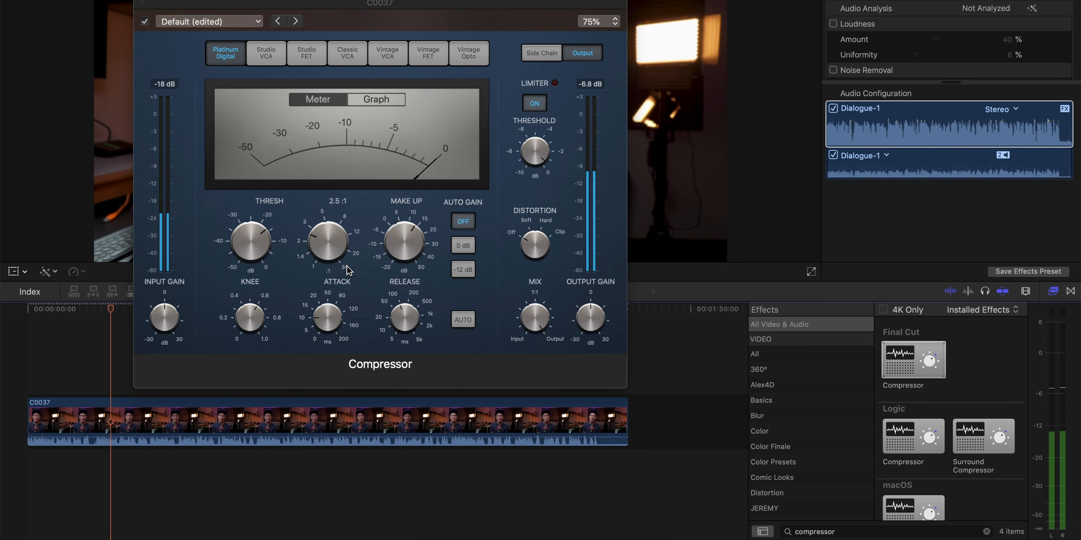
pyautogui.press('space')
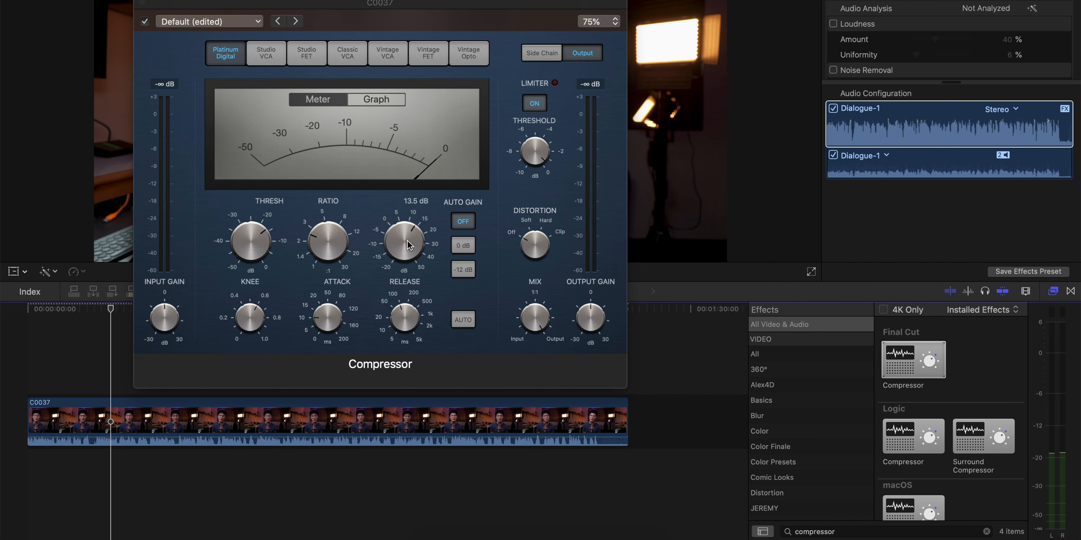
# - Raise the Compressor's make-up gain knob slightly
pyautogui.moveTo(398, 244)
pyautogui.mouseDown()
pyautogui.moveTo(398, 199)
pyautogui.moveTo(395, 269)
pyautogui.moveTo(413, 319)
pyautogui.moveTo(394, 203)
pyautogui.moveTo(395, 226)
pyautogui.mouseUp()
pyautogui.moveTo(248, 243)
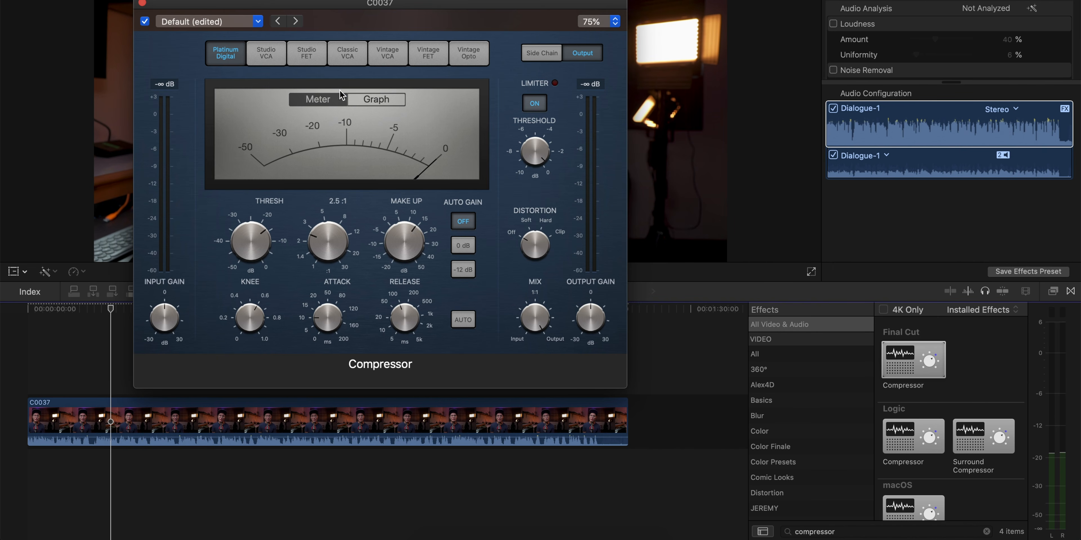
pyautogui.moveTo(367, 7); pyautogui.dragTo(376, 0)
pyautogui.moveTo(331, 238)
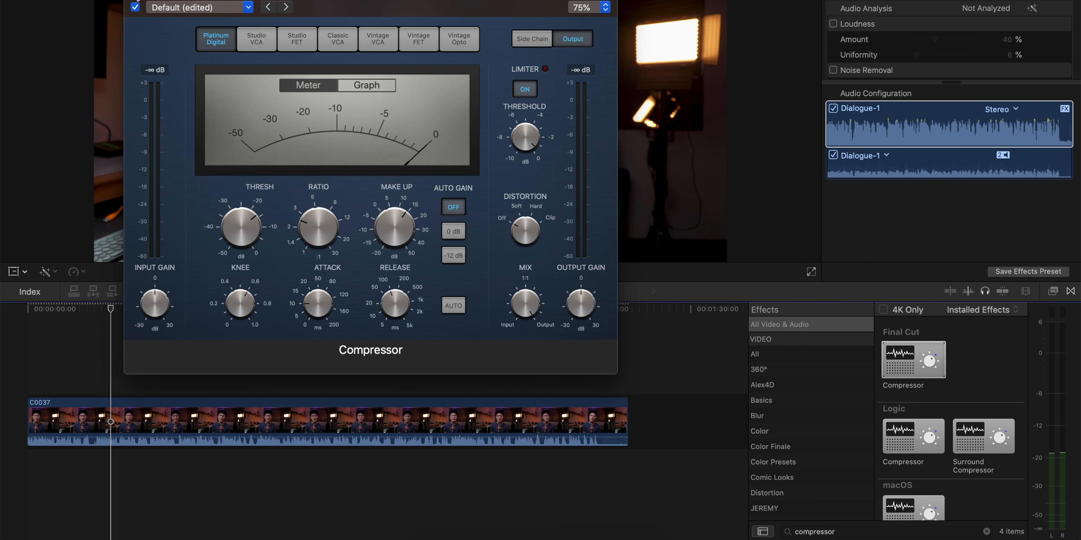
# - Close the Compressor editor, search the effects for deesser, and apply DeEsser to clip C0037
pyautogui.click(133, 1)
pyautogui.click(853, 532)
pyautogui.press('super+a')
pyautogui.write('de')
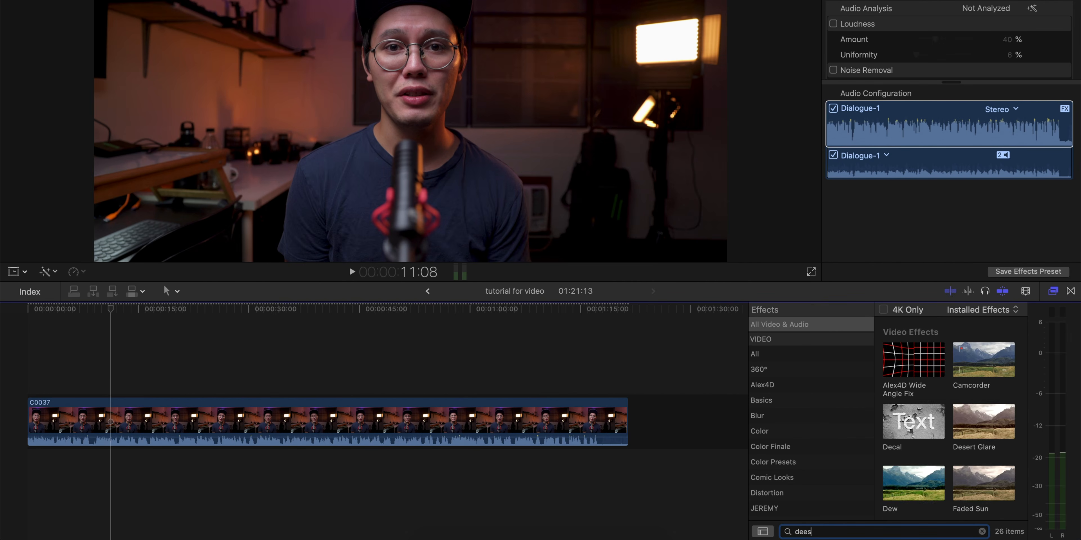
pyautogui.moveTo(913, 343); pyautogui.dragTo(176, 419)
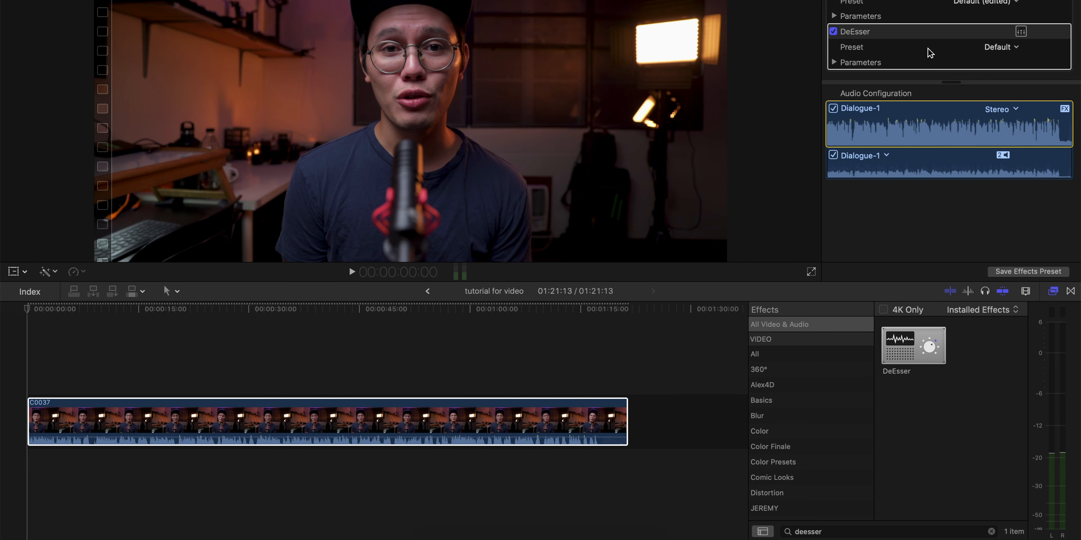
# - Open the DeEsser editor and start playing the clip from near its beginning
pyautogui.click(1022, 32)
pyautogui.moveTo(295, 179); pyautogui.dragTo(602, 88)
pyautogui.click(41, 343)
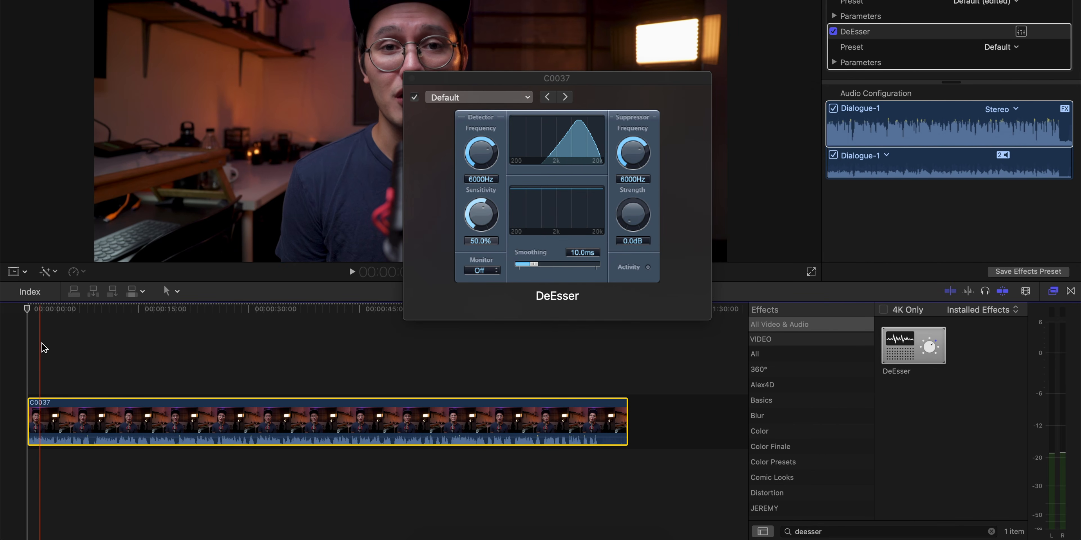
pyautogui.click(93, 337)
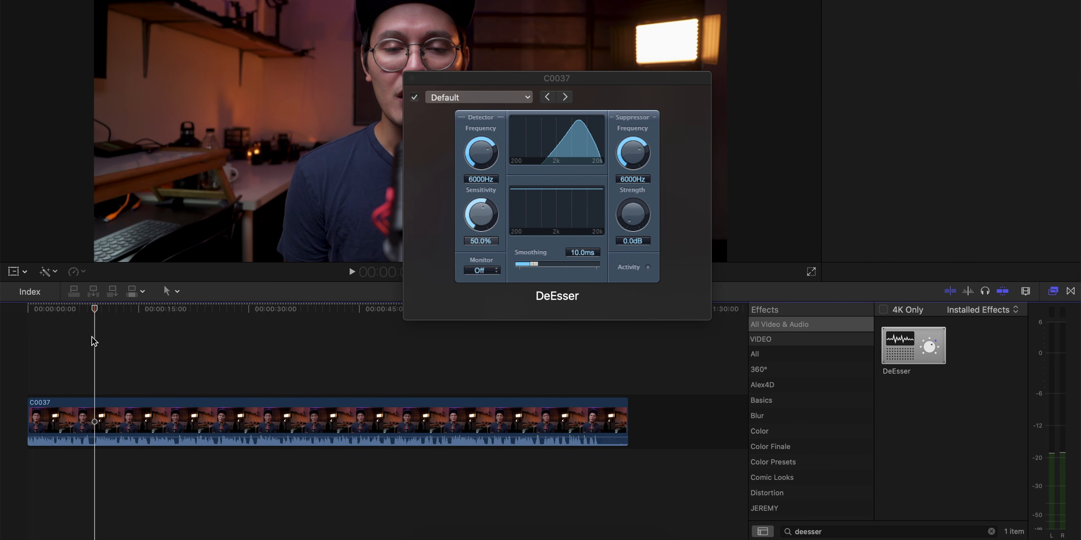
pyautogui.moveTo(526, 78); pyautogui.dragTo(553, 78)
pyautogui.press('space')
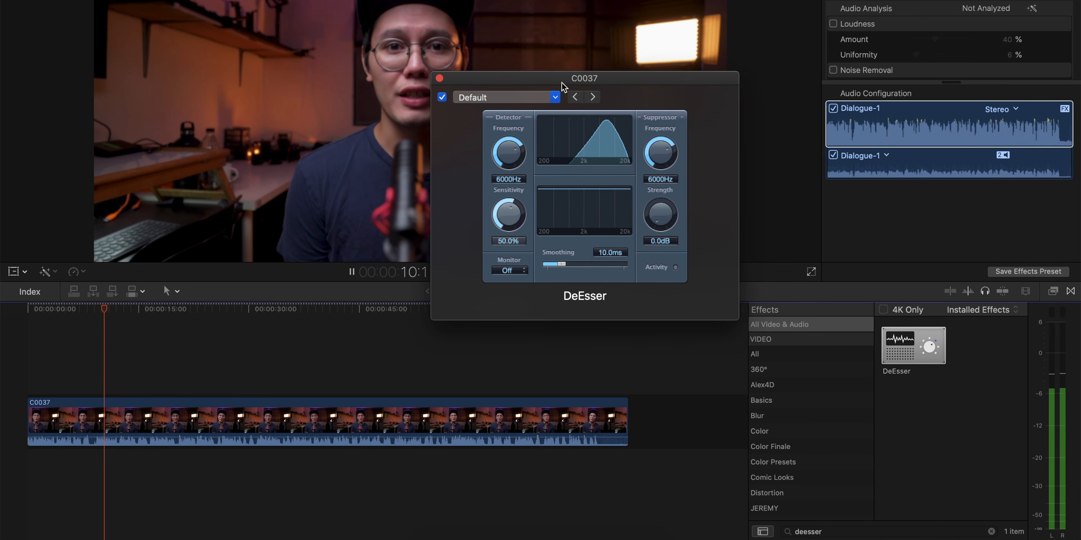
pyautogui.moveTo(562, 87); pyautogui.dragTo(577, 82)
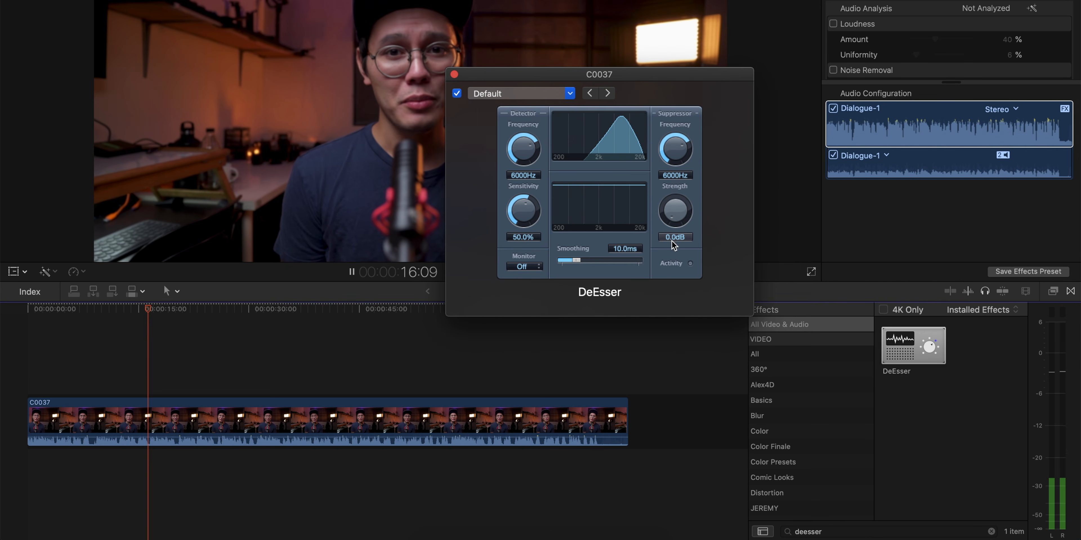
# - Set the DeEsser's suppressor Strength to -10.5 dB while listening to the clip
pyautogui.moveTo(673, 212); pyautogui.dragTo(674, 172)
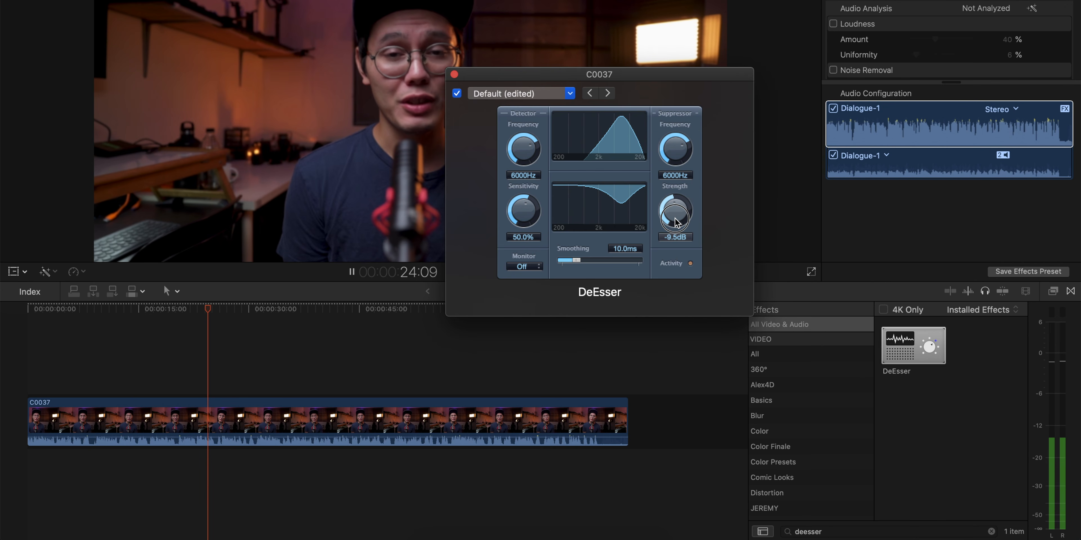
pyautogui.moveTo(676, 223); pyautogui.dragTo(675, 130)
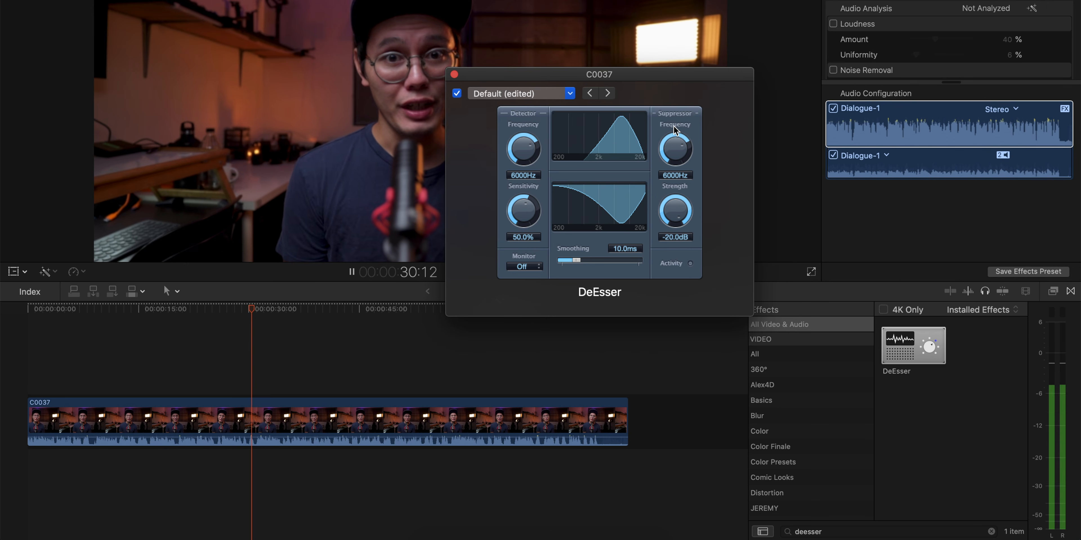
pyautogui.press('space')
pyautogui.moveTo(673, 212); pyautogui.dragTo(671, 261)
# - Play the clip from about 31 seconds to preview the de-essed audio, then stop playback
pyautogui.click(261, 373)
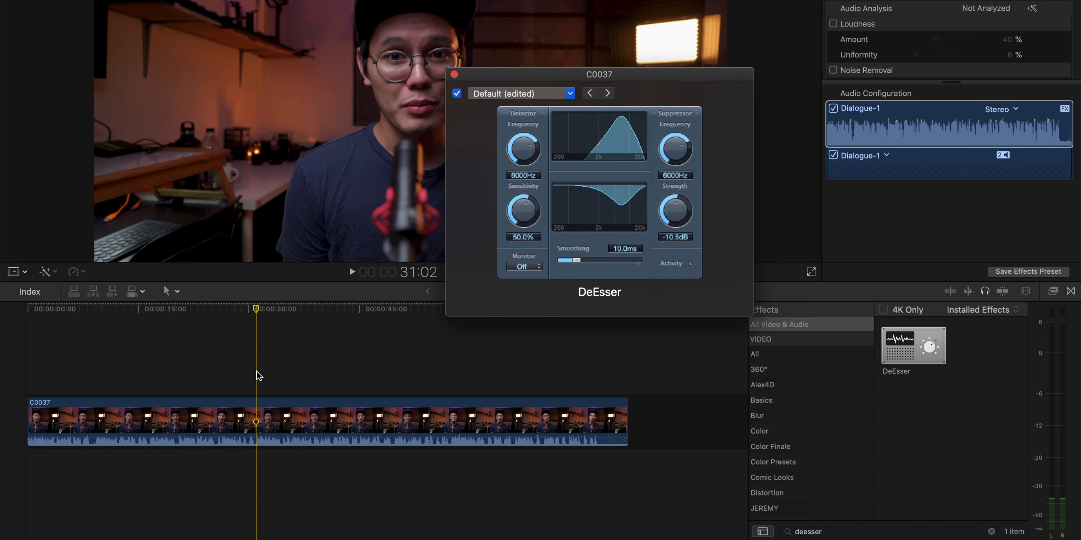
pyautogui.moveTo(256, 310); pyautogui.dragTo(256, 309)
pyautogui.press('space')
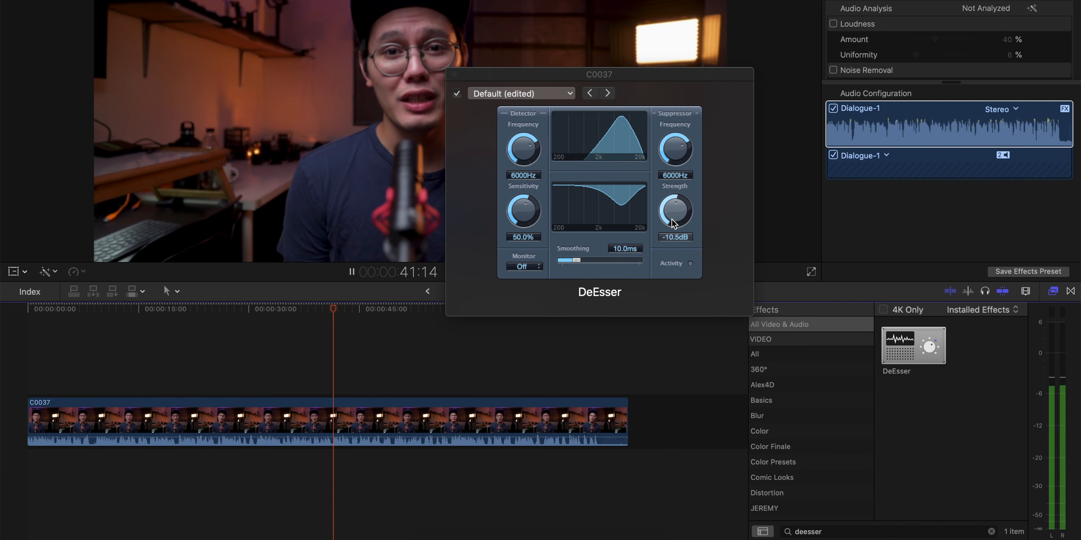
pyautogui.press('space')
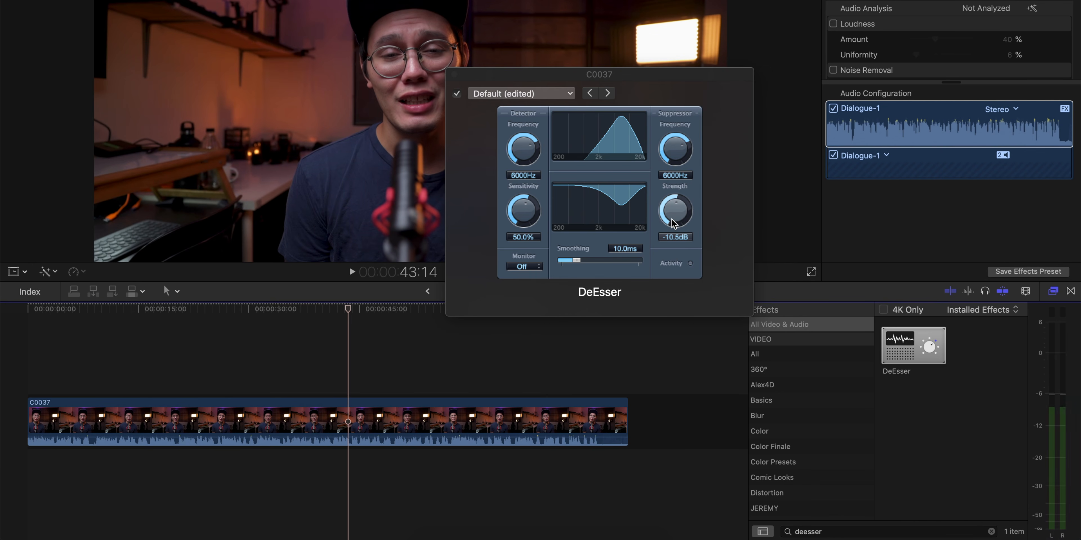
# - Close the DeEsser editor window
pyautogui.moveTo(610, 80); pyautogui.dragTo(641, 93)
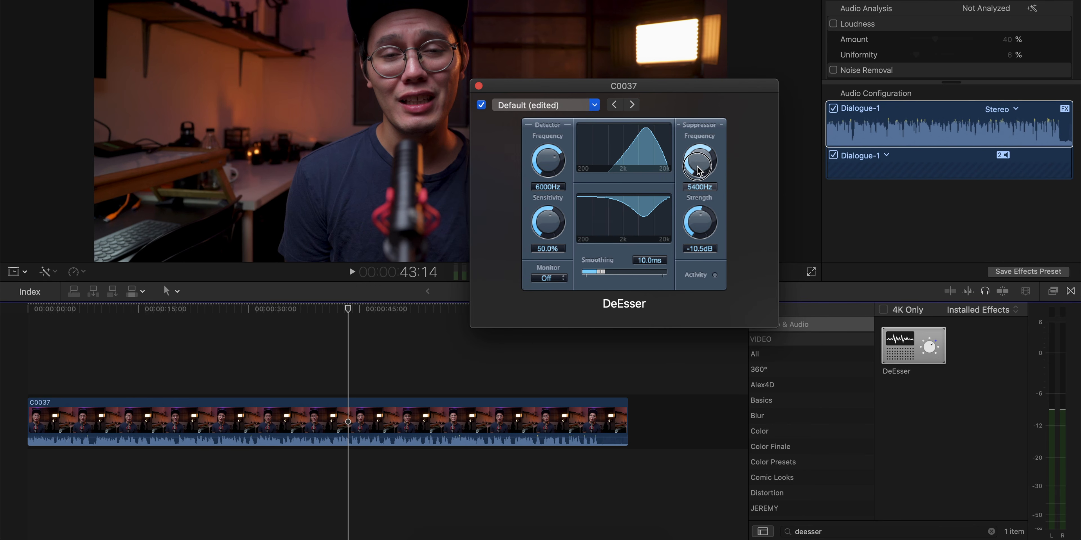
pyautogui.moveTo(698, 170)
pyautogui.mouseDown()
pyautogui.moveTo(695, 183)
pyautogui.moveTo(695, 167)
pyautogui.mouseUp()
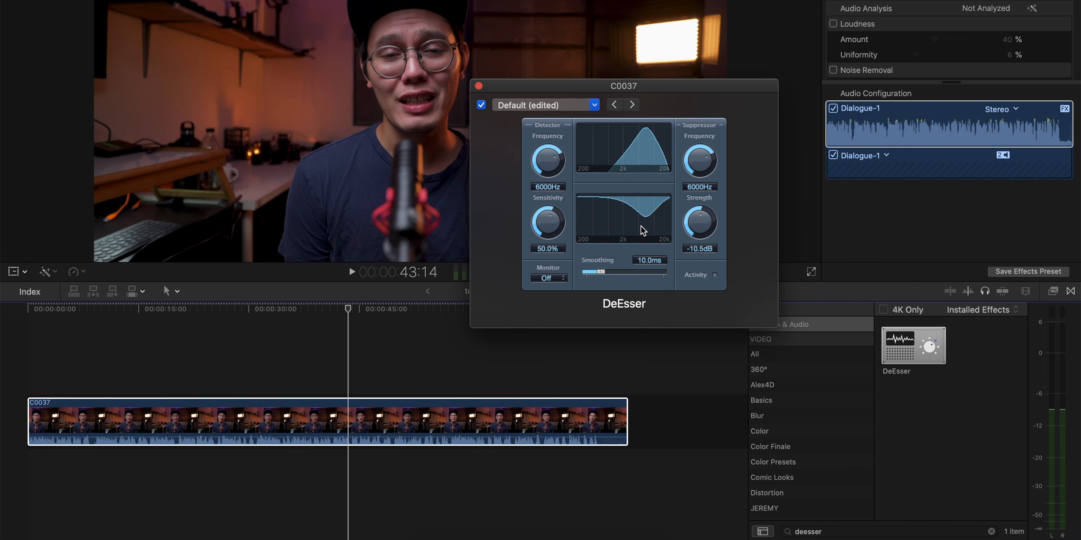
pyautogui.moveTo(678, 96); pyautogui.dragTo(666, 97)
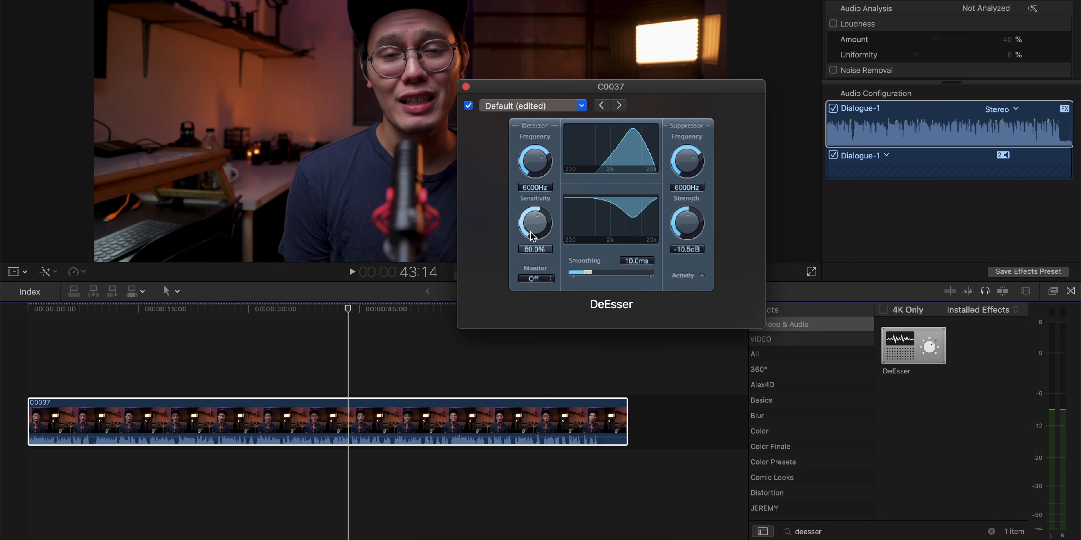
pyautogui.moveTo(640, 97); pyautogui.dragTo(622, 88)
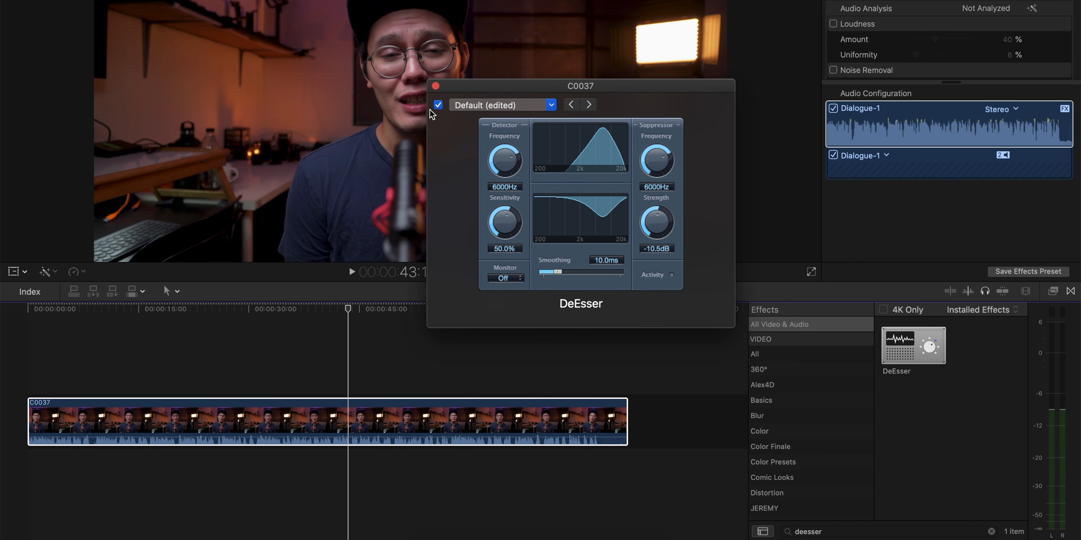
pyautogui.click(436, 87)
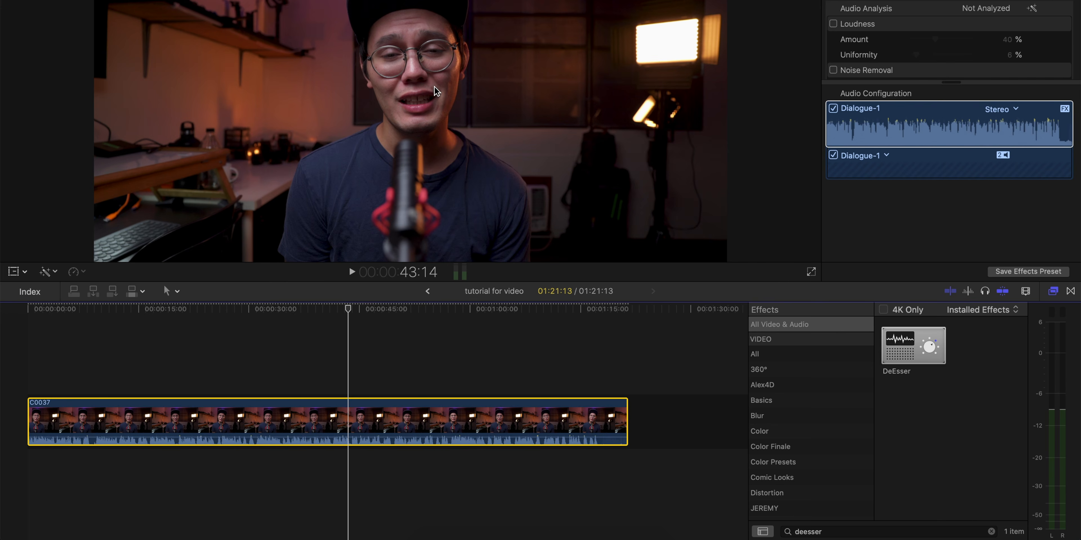
# - Play the clip from about 30 seconds, switch the audio effects back on to compare, then stop playback
pyautogui.click(254, 375)
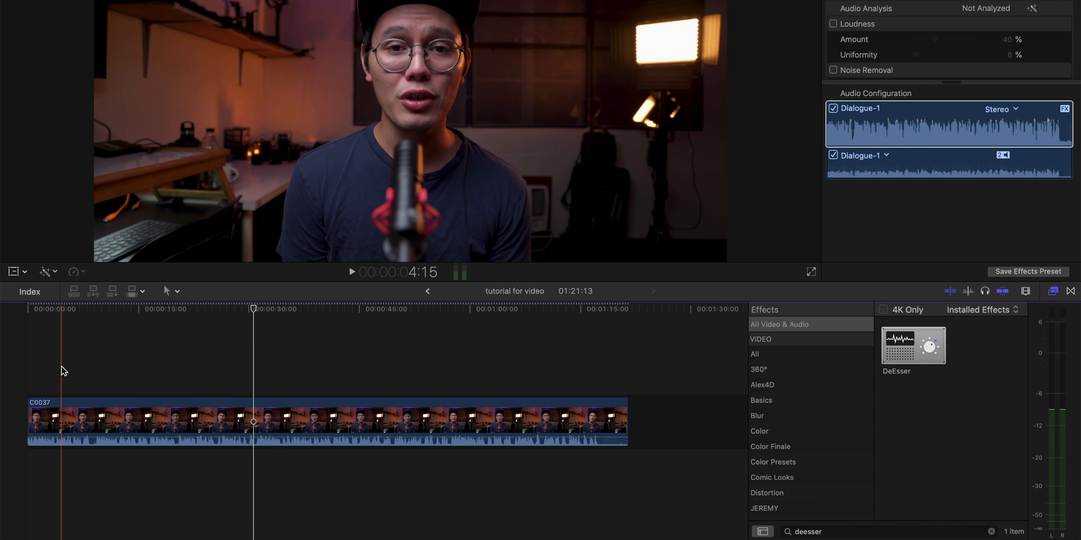
pyautogui.click(256, 356)
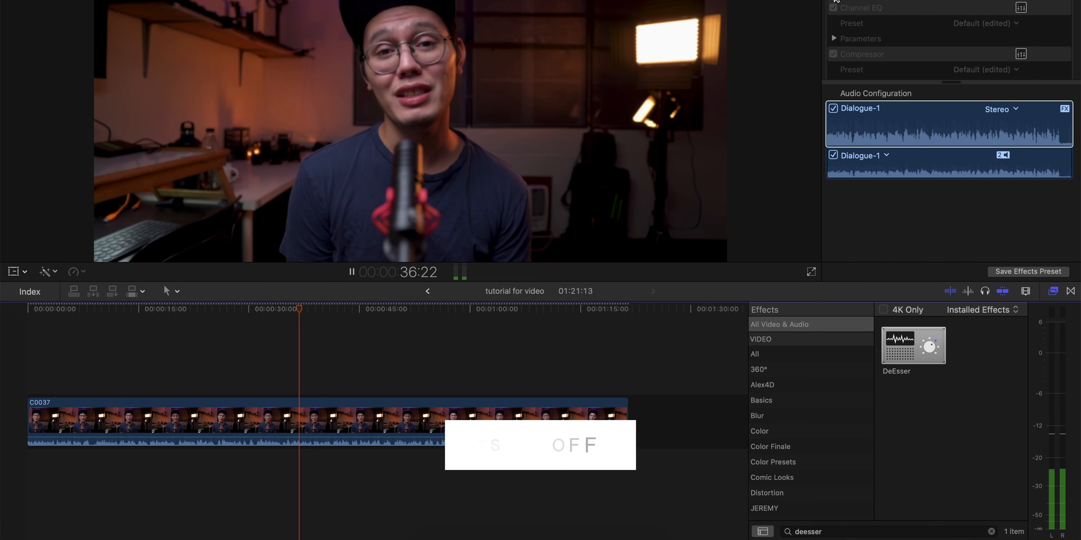
pyautogui.press('XF86AudioLowerVolume')
pyautogui.press('XF86AudioLowerVolume')
pyautogui.press('XF86AudioLowerVolume')
pyautogui.press('XF86AudioLowerVolume')
pyautogui.click(834, 0)
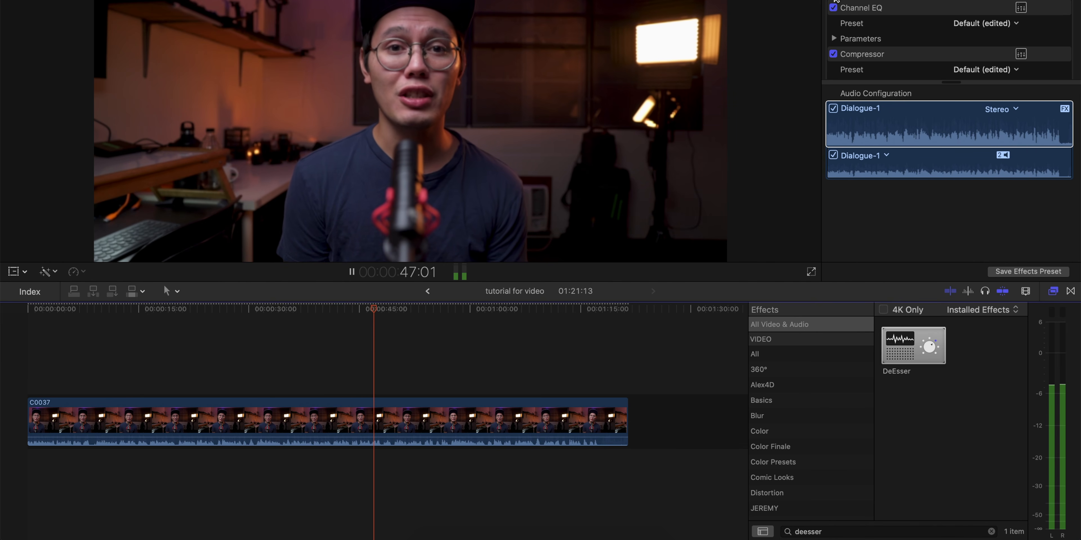
pyautogui.press('space')
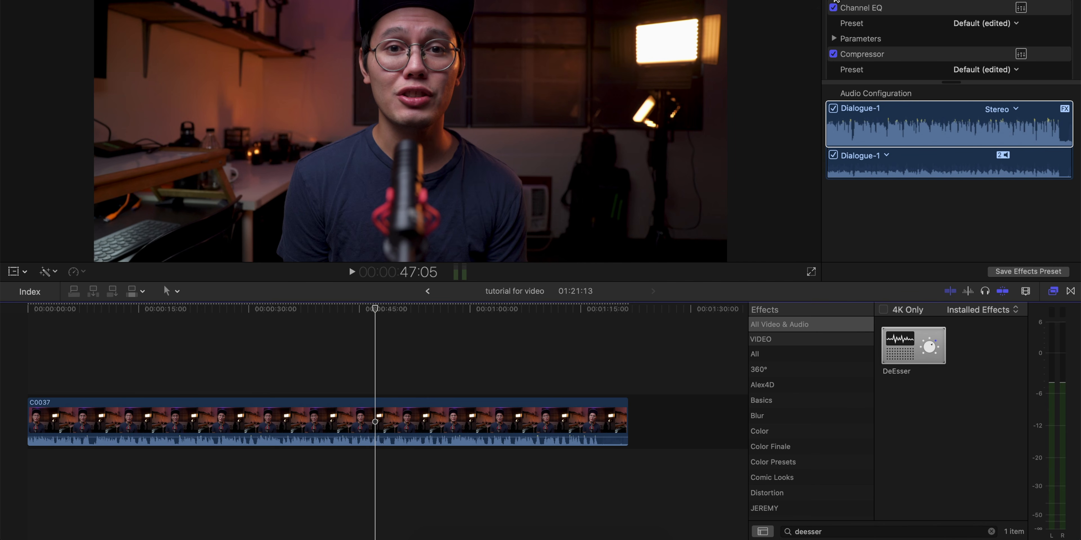